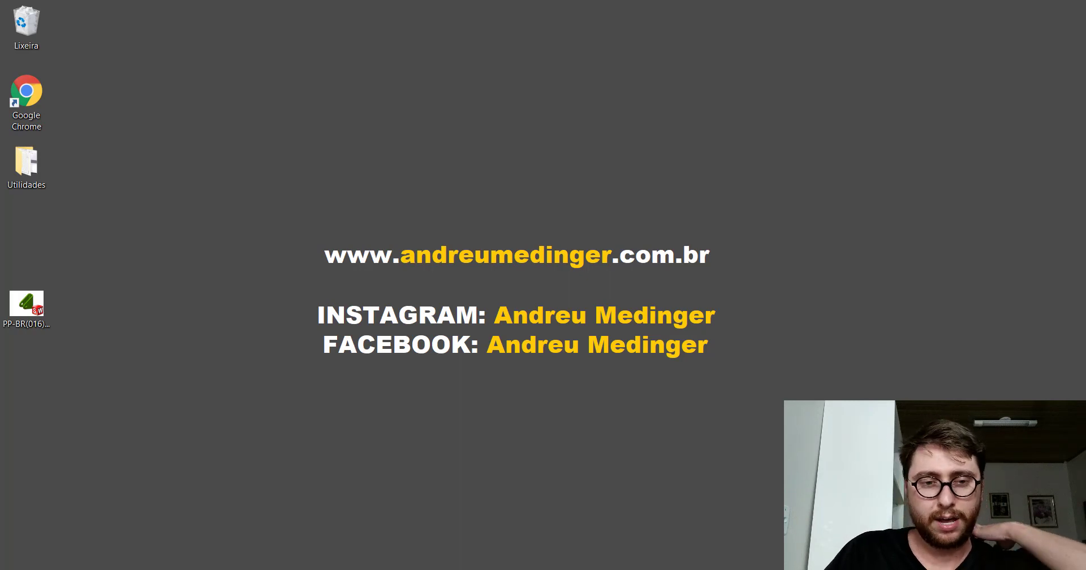
Open the Propriedades of Sheet<1>(1) under Lista de corte in the bracket part
left_click(560, 278)
left_click(541, 567)
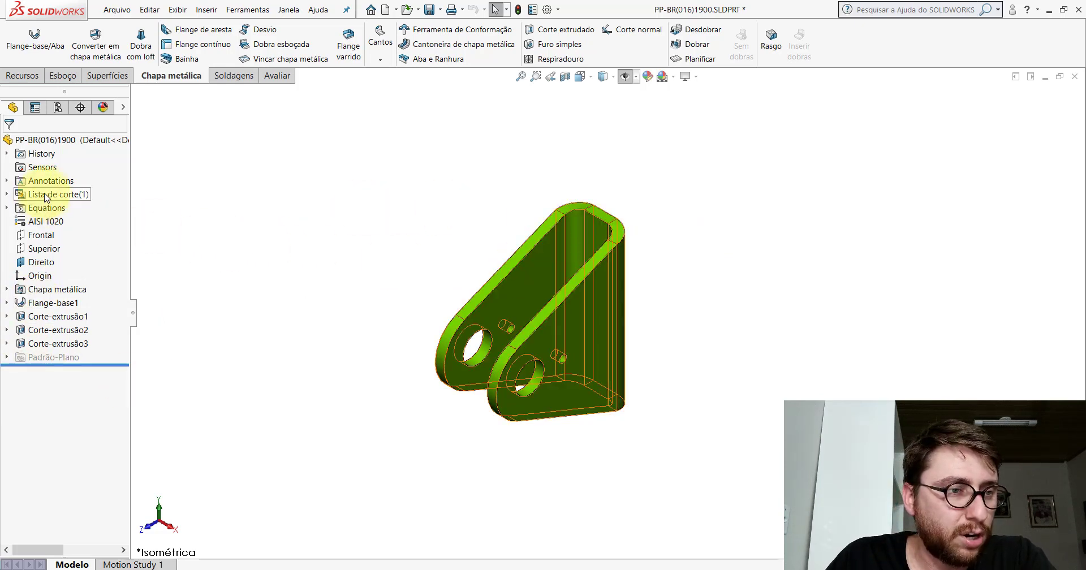
left_click(6, 195)
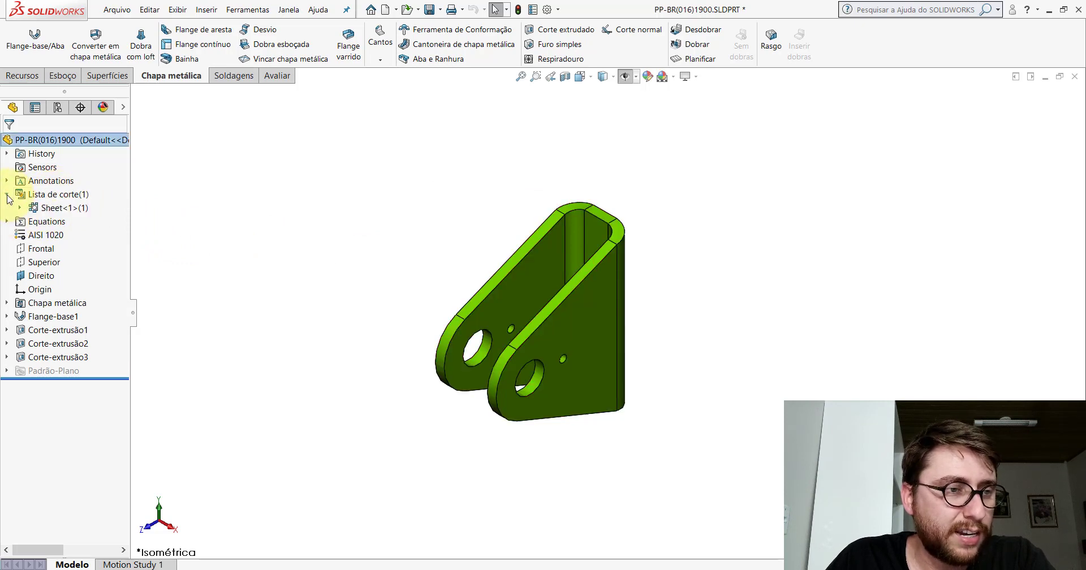
right_click(39, 209)
left_click(70, 234)
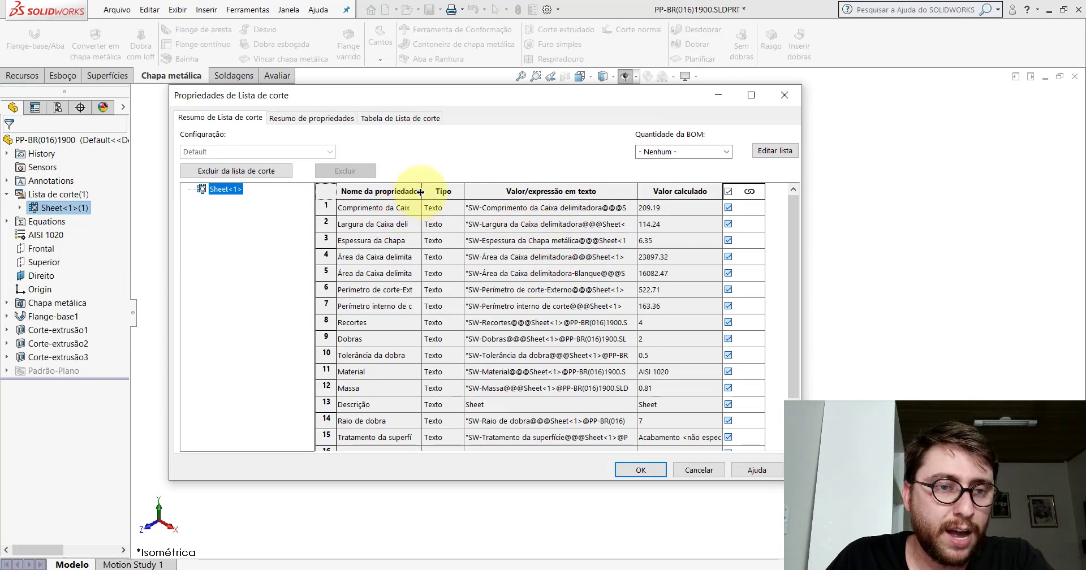
Widen the property name column to read the bounding box values, then cancel the dialog
left_click_drag(420, 192, 454, 192)
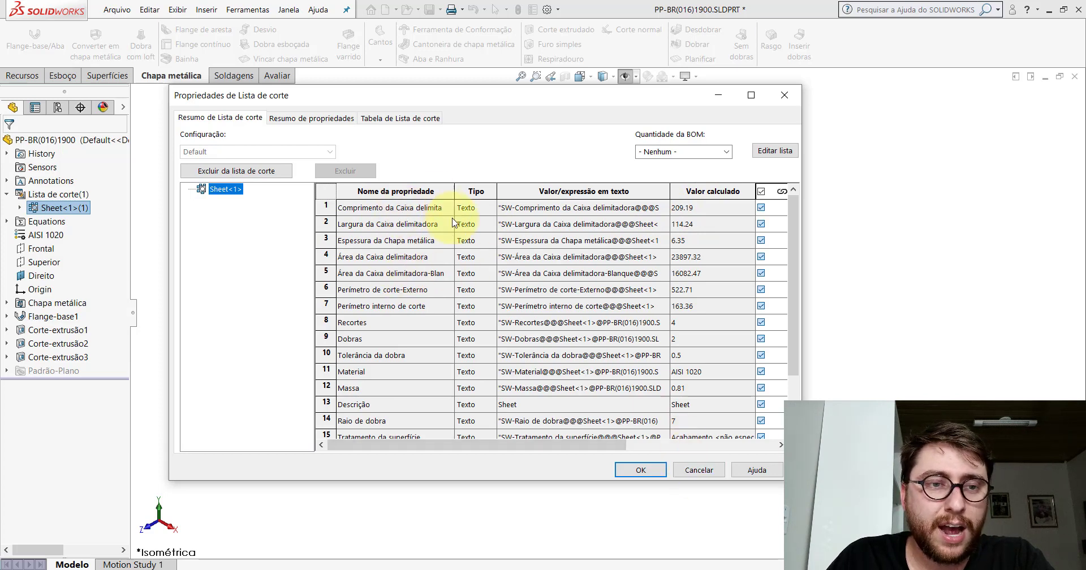
left_click(699, 470)
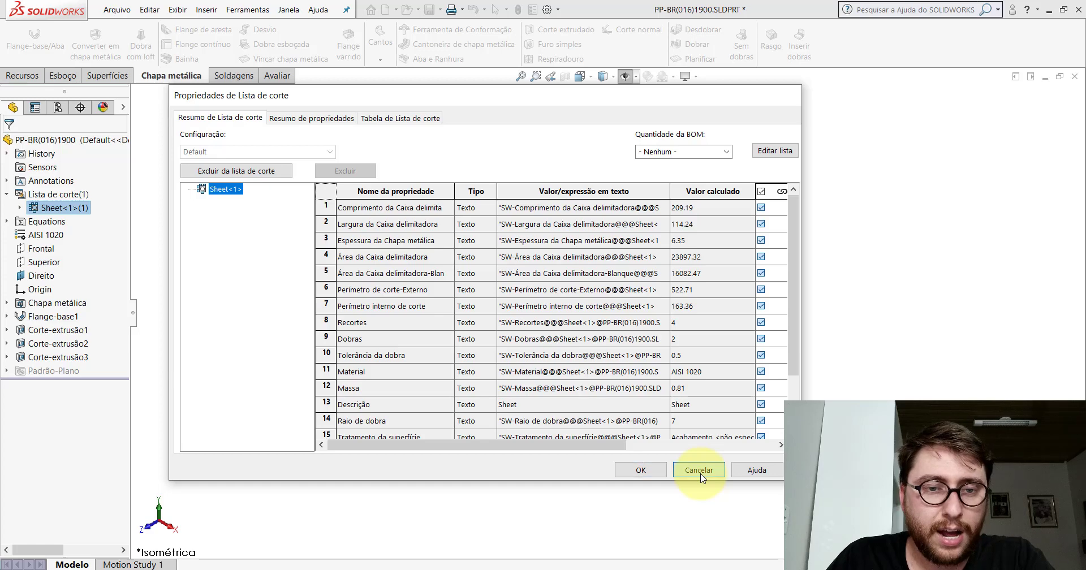
Flatten the bracket and expand Padrão-Plano to reach its bend-line and bounding box sketches
left_click(696, 59)
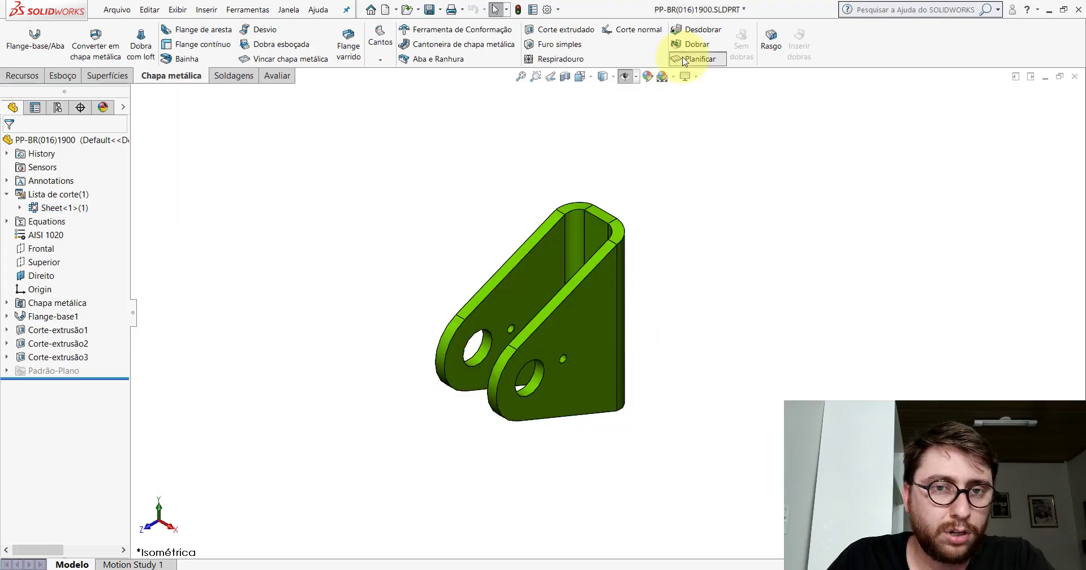
left_click(7, 371)
left_click(20, 384)
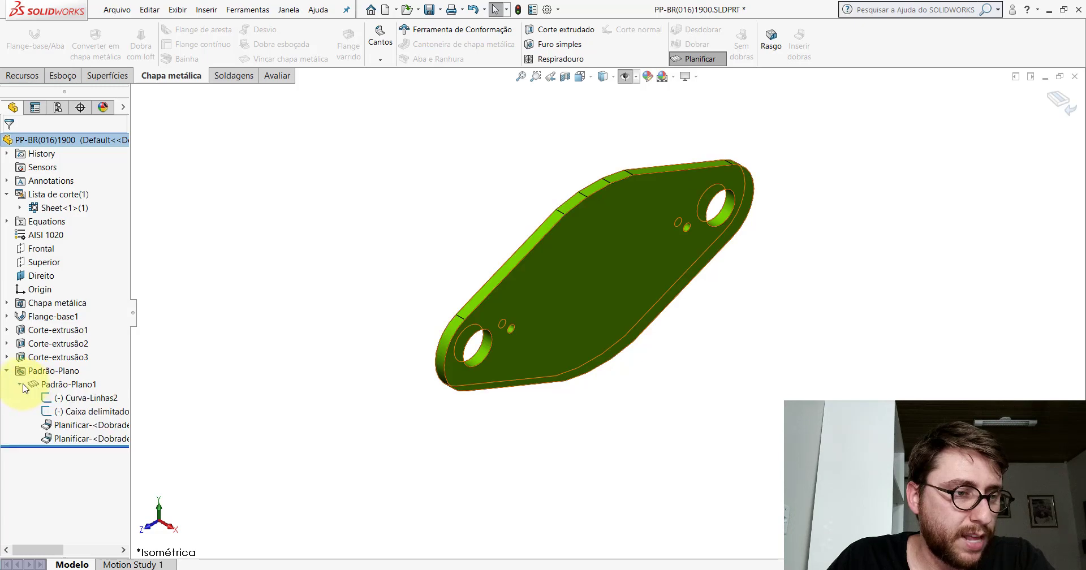
left_click(57, 399)
left_click(56, 413)
right_click(57, 417)
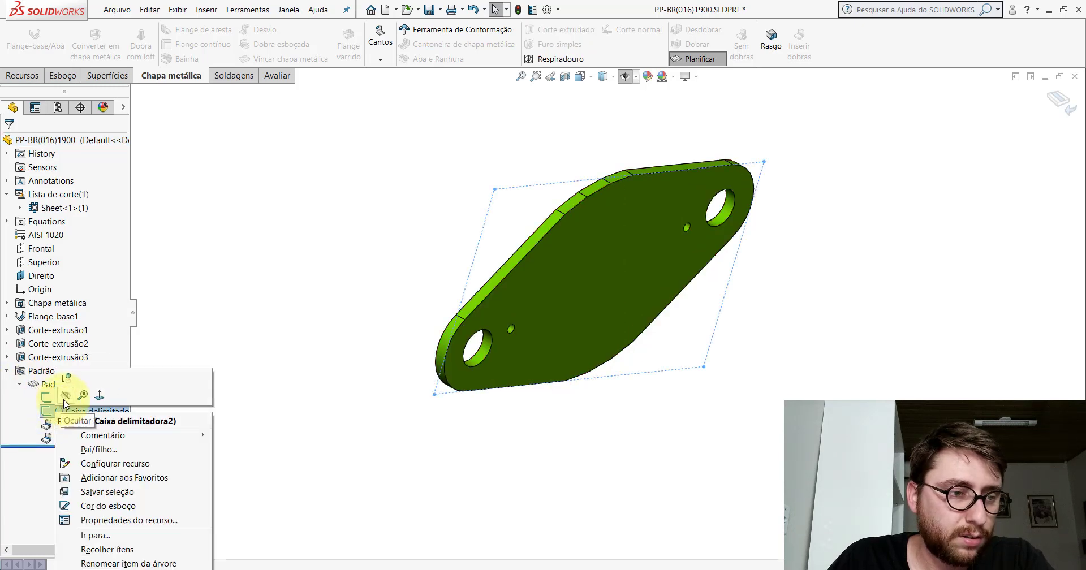
left_click(236, 285)
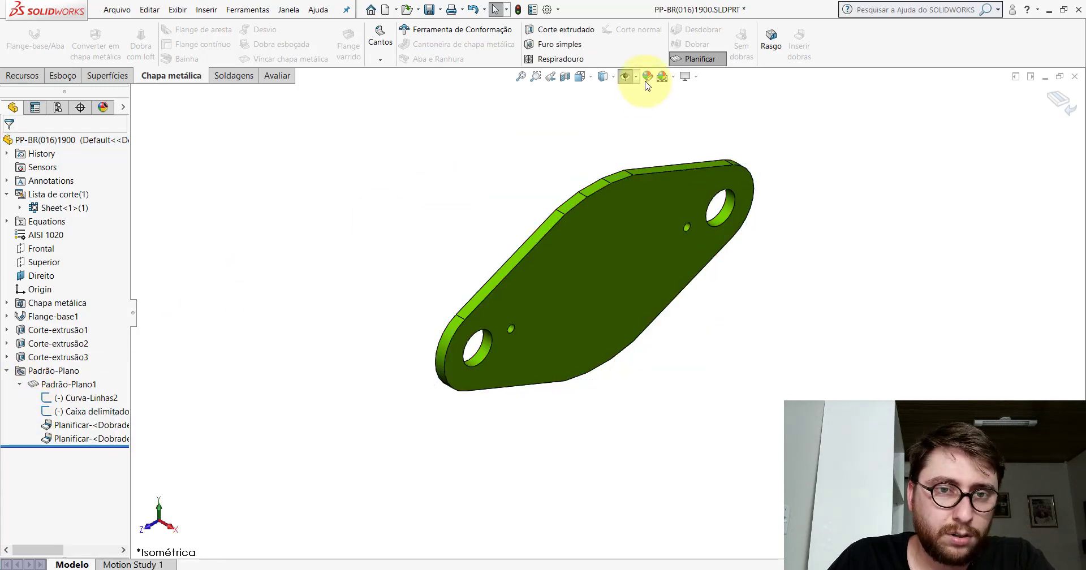
Show sketches to reveal the 209.19 by 114.24 bounding box and view it face-on
left_click(623, 77)
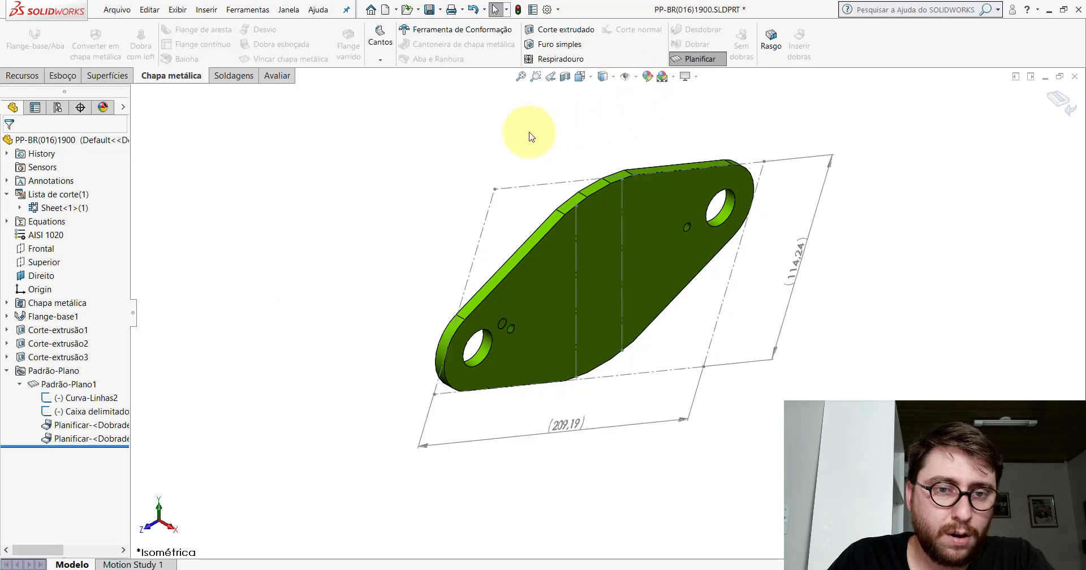
left_click(798, 254)
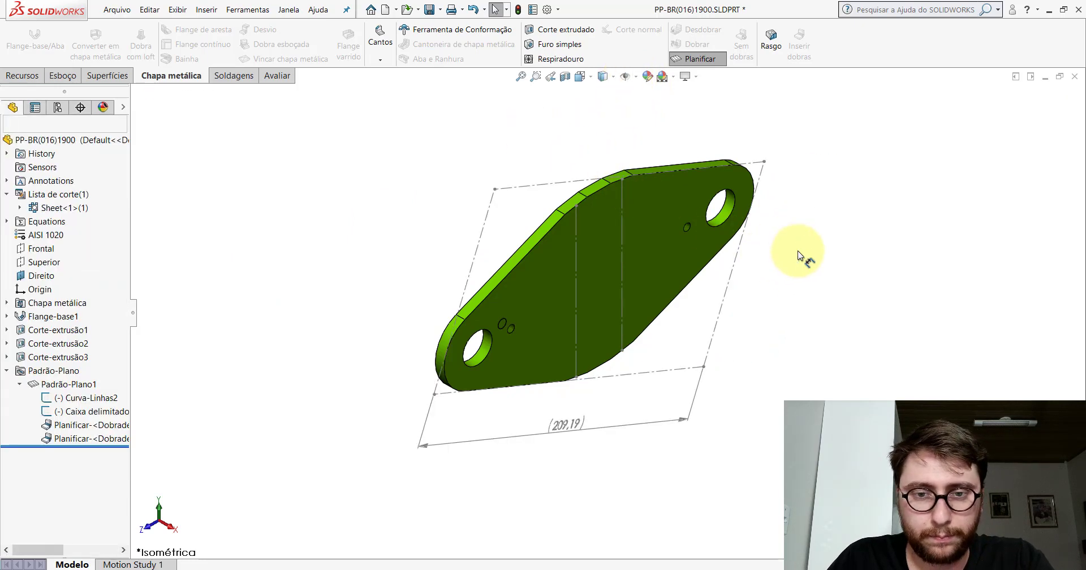
left_click(574, 428)
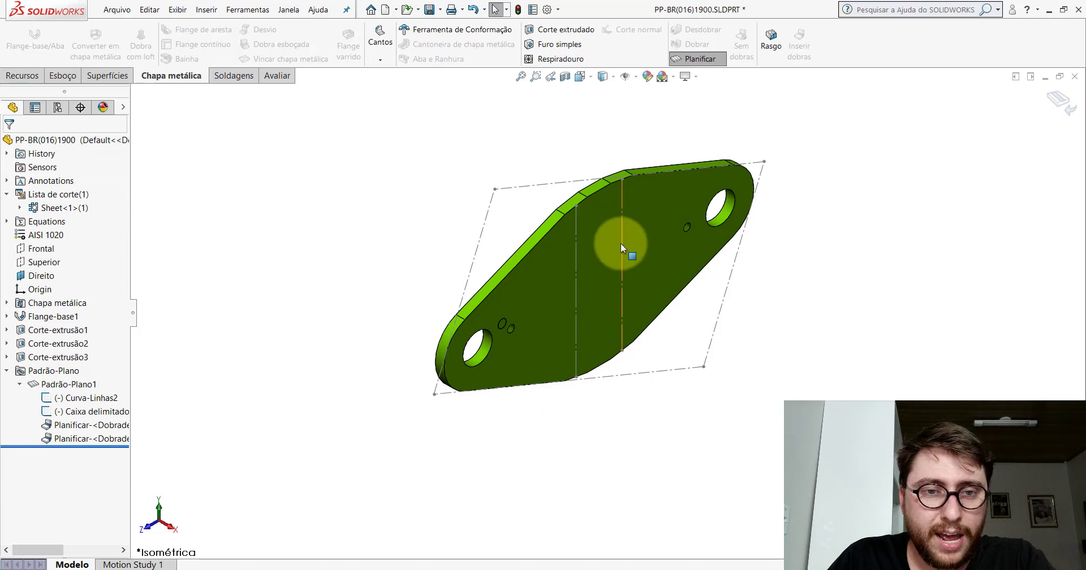
middle_click_drag(620, 247, 573, 181)
key("ctrl+8")
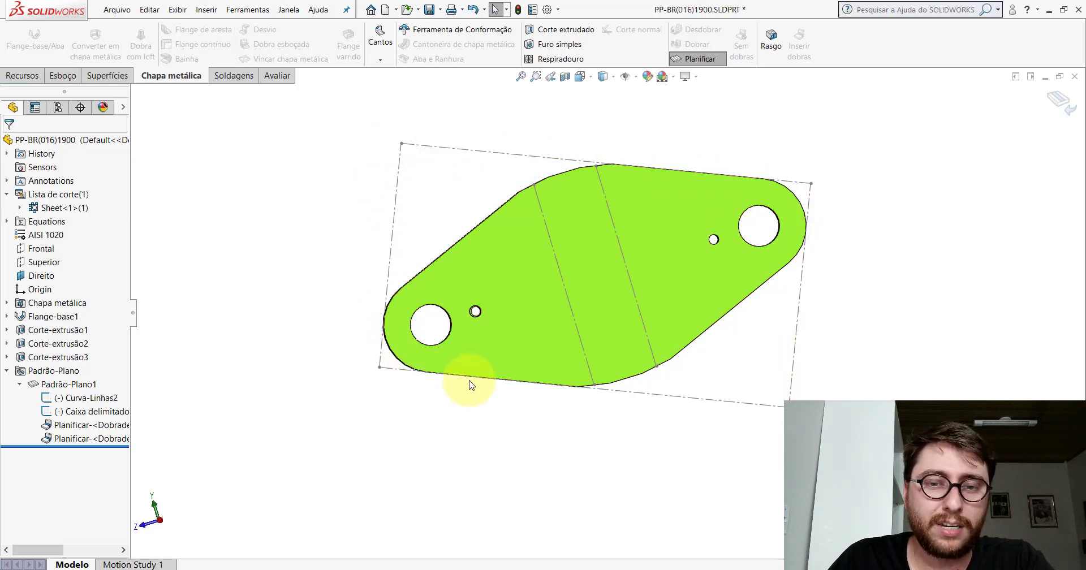
Fold the bracket back from its flat pattern and set an isometric view
left_click(1055, 104)
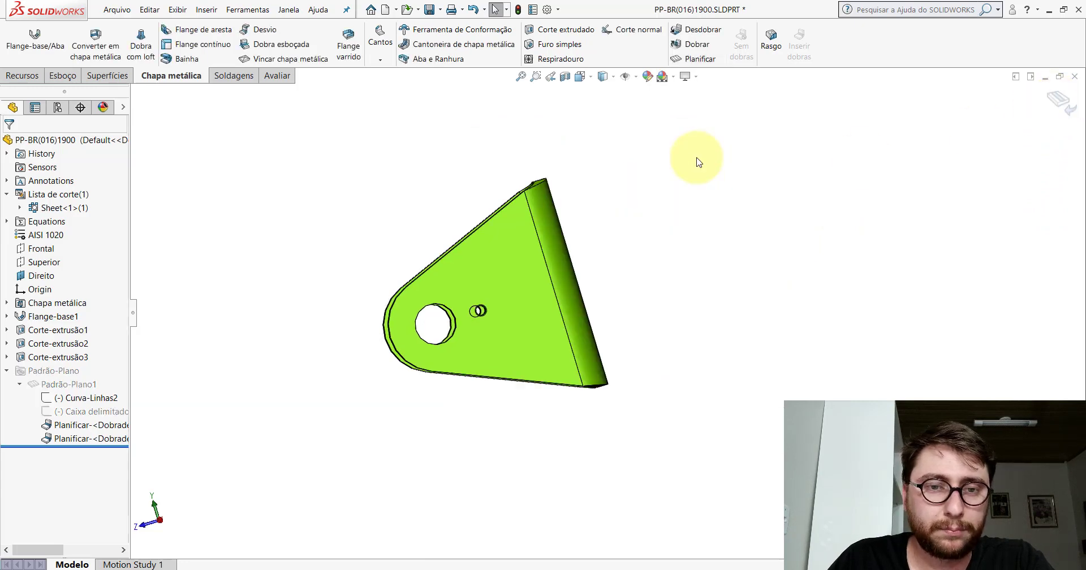
left_click(581, 76)
left_click(637, 109)
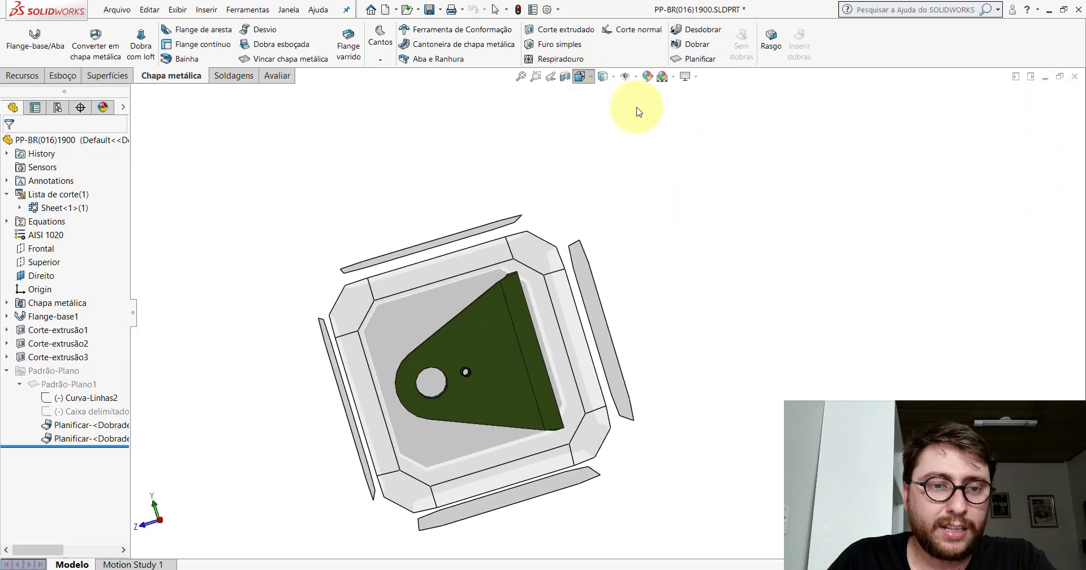
Recheck the Sheet<1>(1) cut-list properties with a widened name column, then close them
left_click(35, 208)
right_click(35, 208)
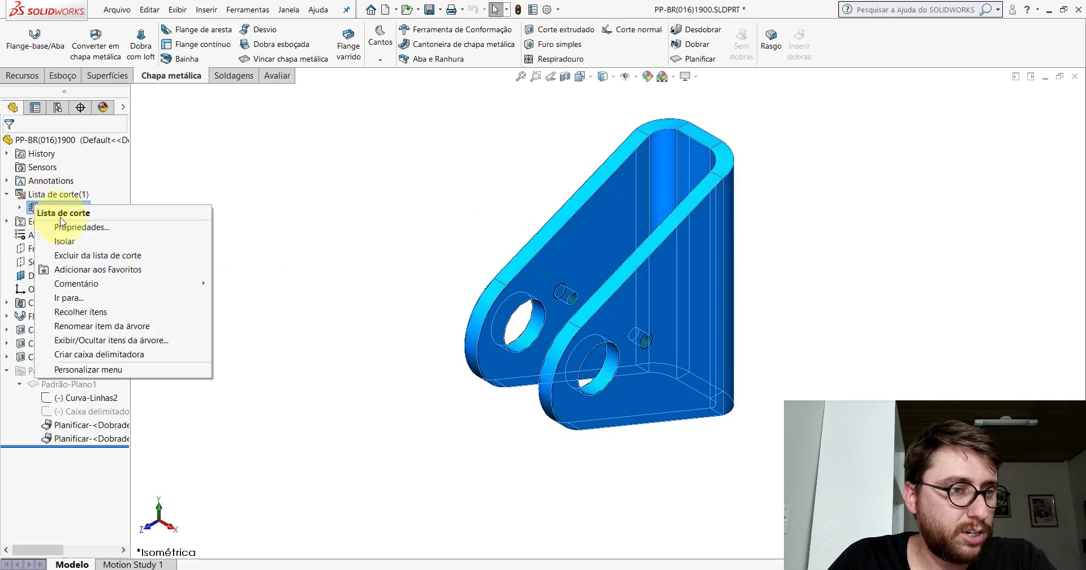
left_click(67, 226)
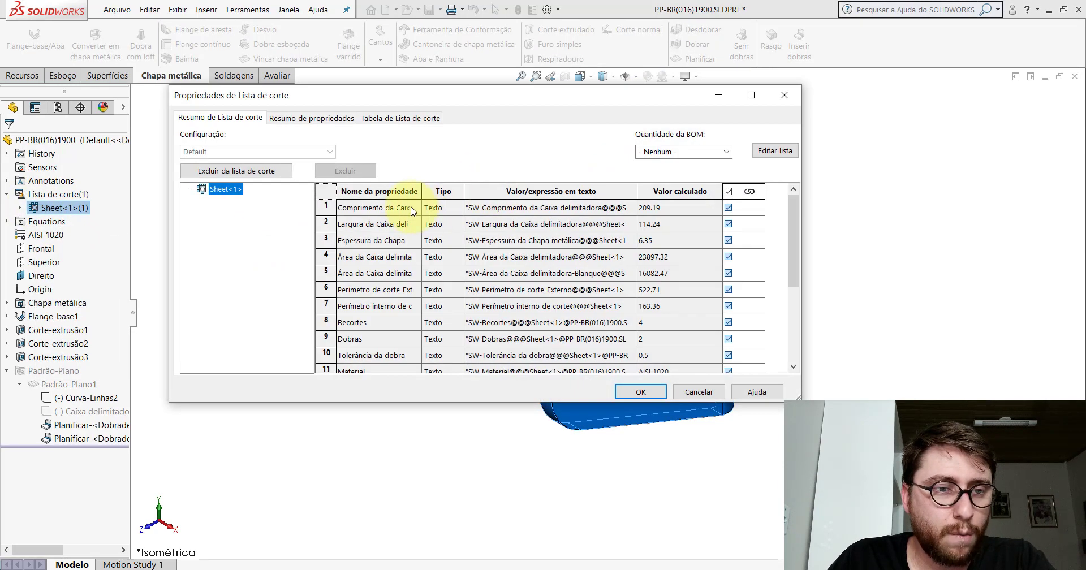
left_click_drag(422, 191, 450, 191)
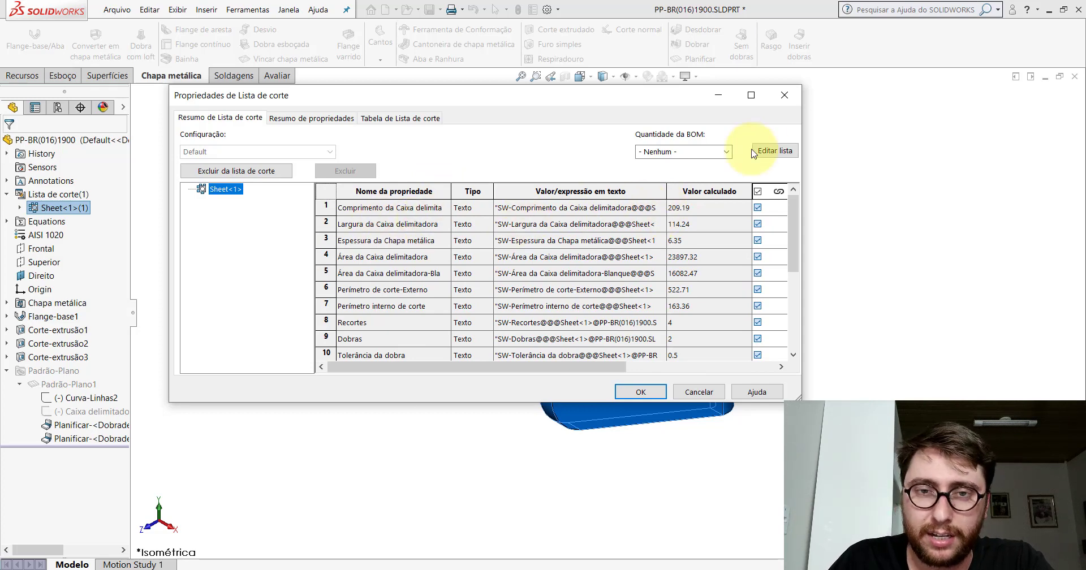
left_click(784, 95)
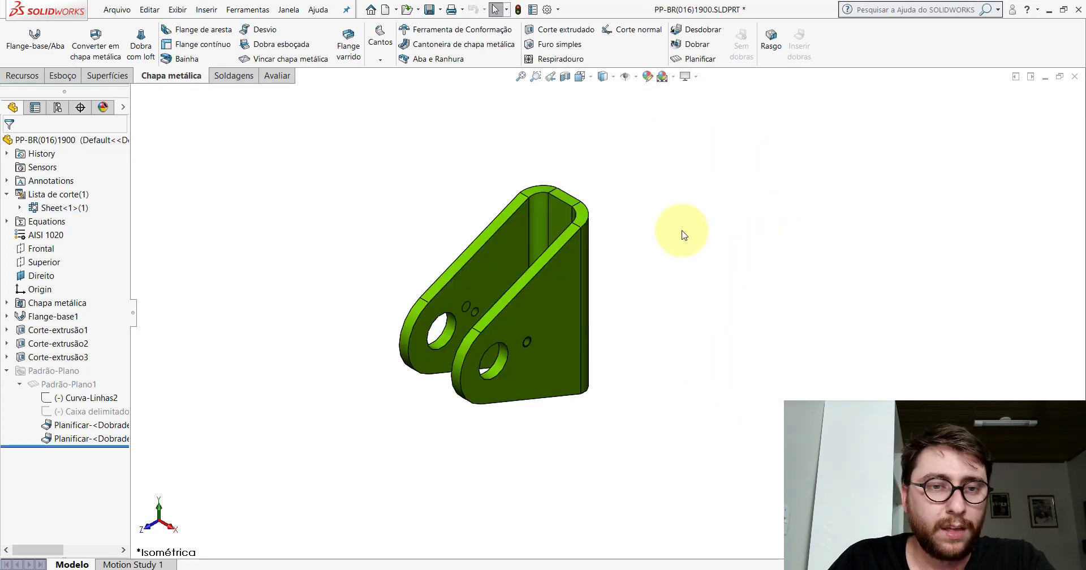
Save the bracket part and close its document window
left_click(429, 10)
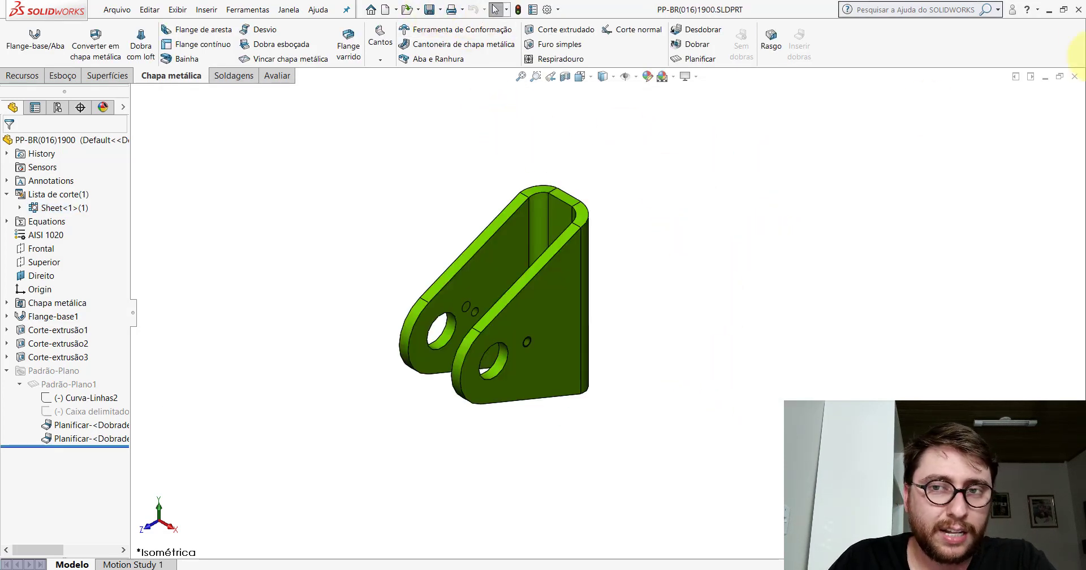
left_click(1052, 10)
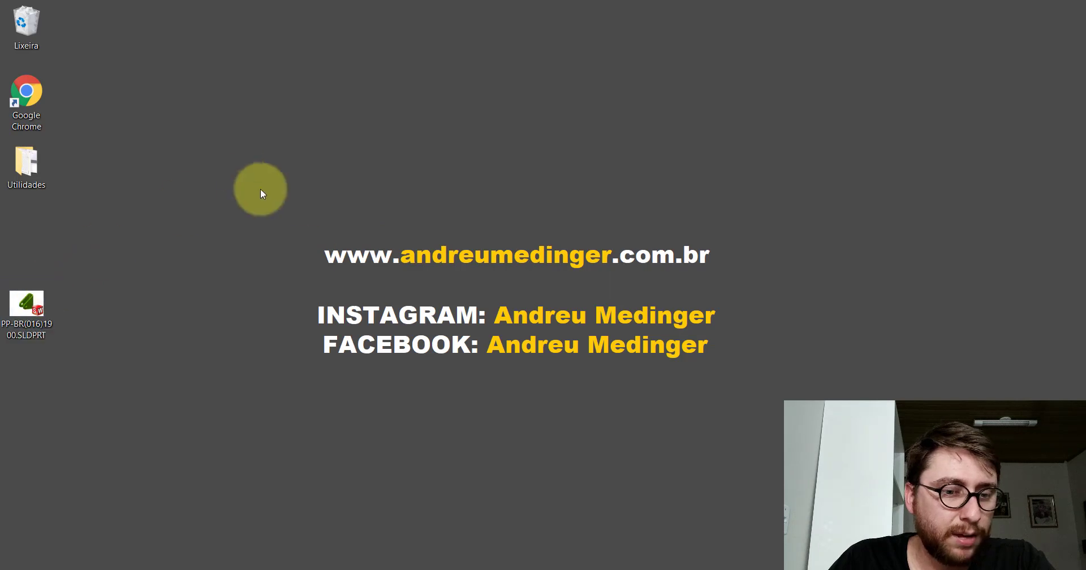
left_click(541, 568)
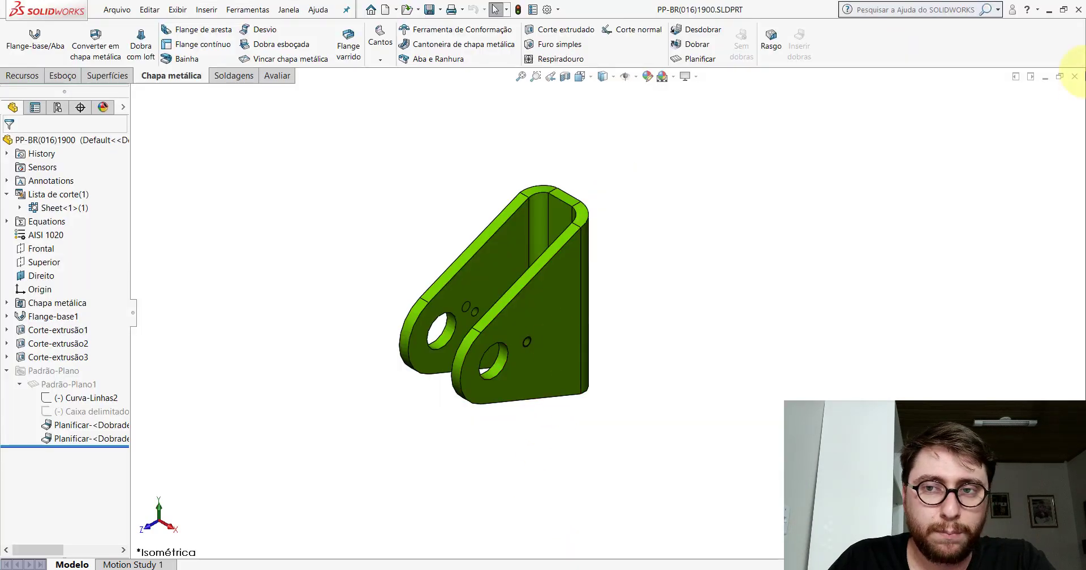
left_click(1076, 78)
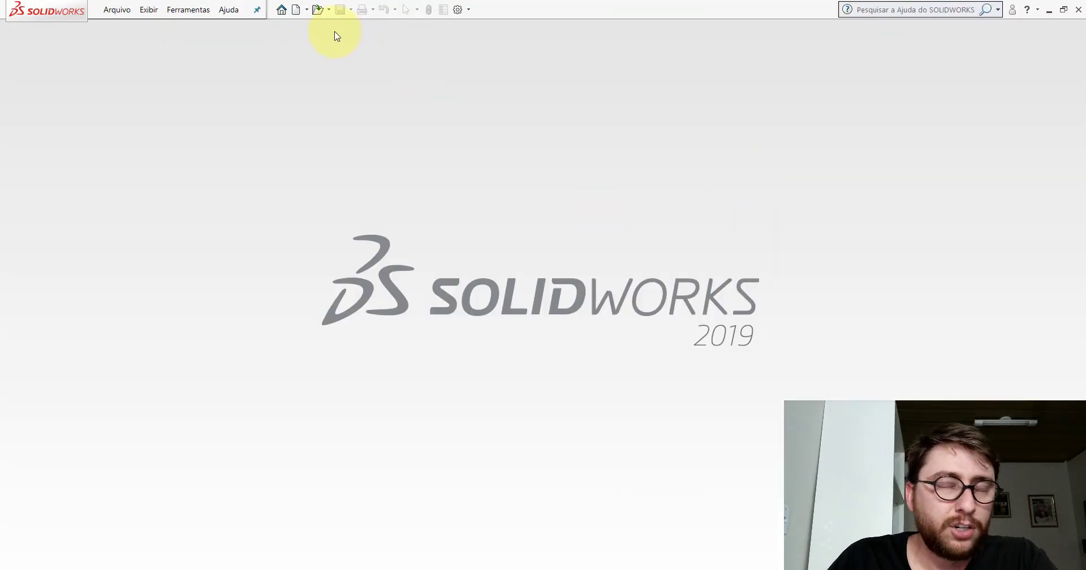
Create a new drawing and place a model view of PP-BR(016)1900.SLDPRT left of centre on Folha1
left_click(294, 17)
double_click(538, 270)
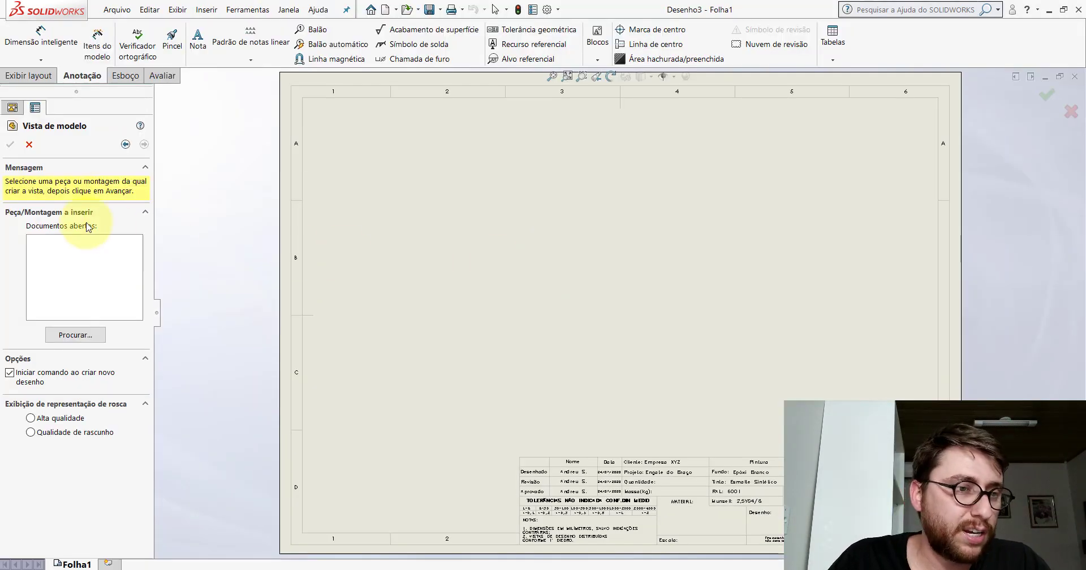
left_click(73, 337)
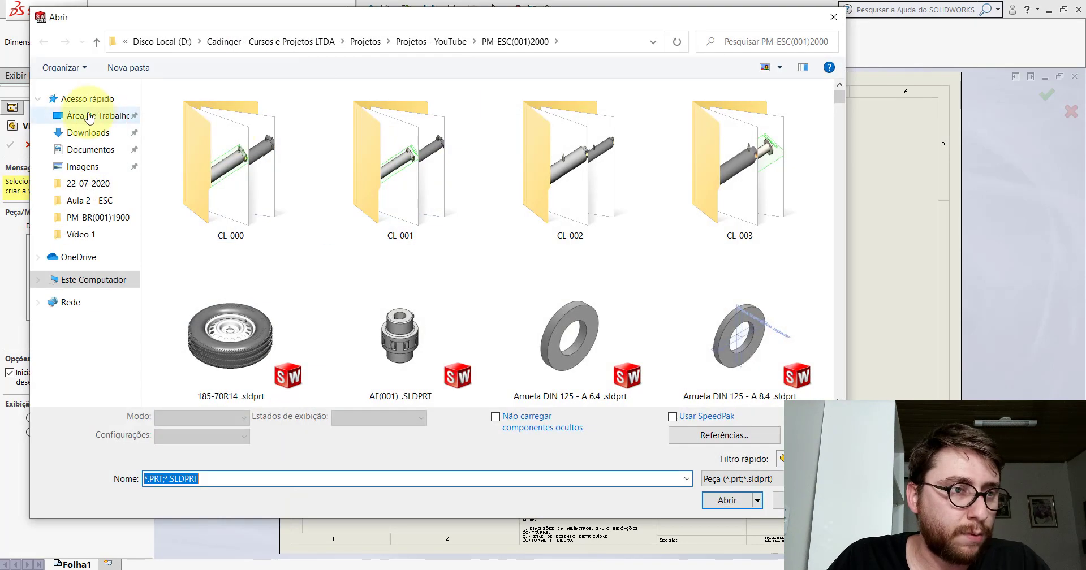
left_click(39, 99)
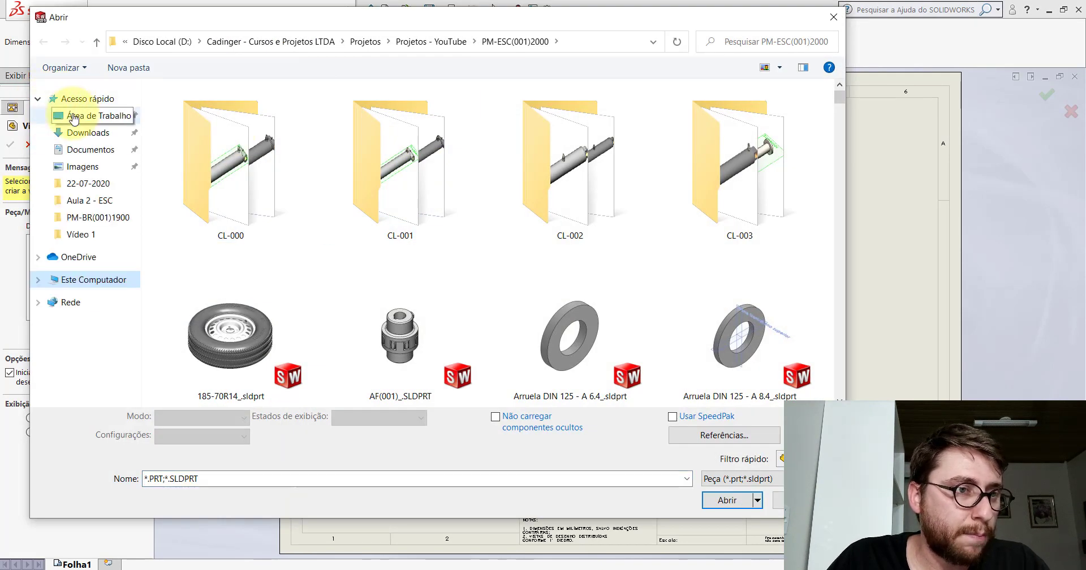
left_click(45, 111)
left_click(39, 100)
double_click(187, 105)
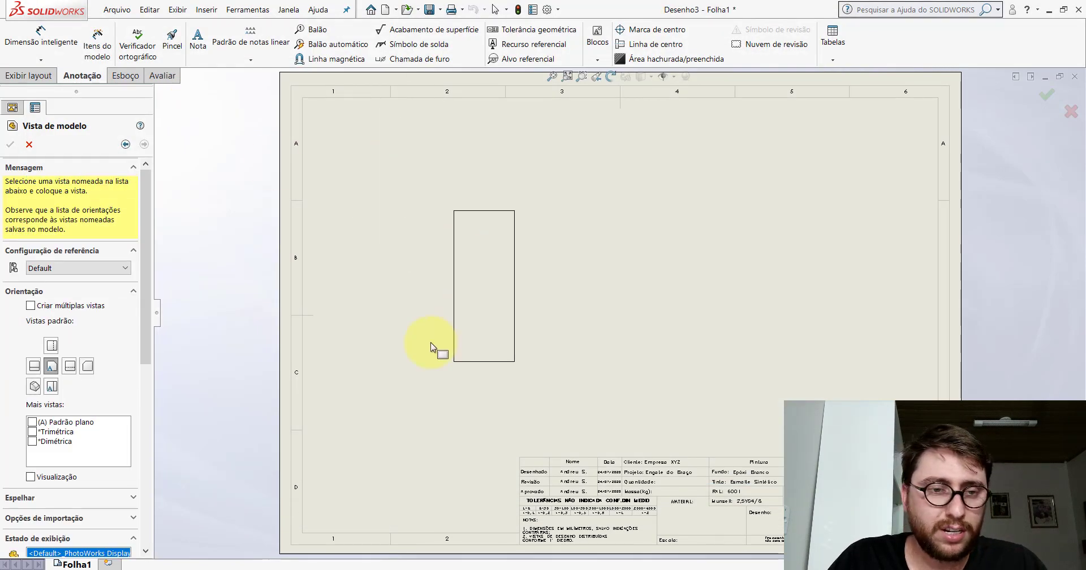
left_click(429, 342)
key("Escape")
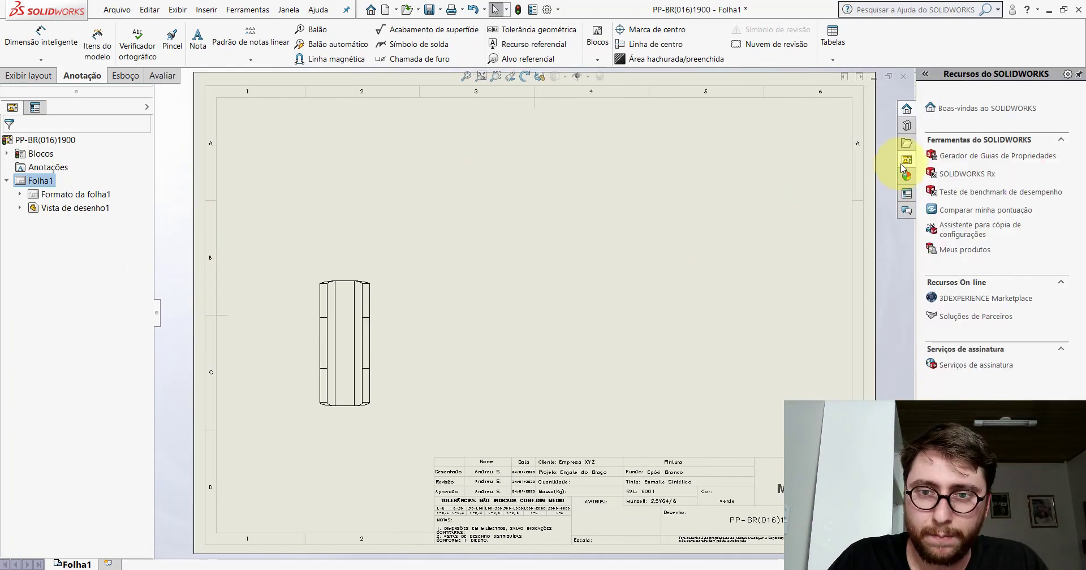
Delete the narrow view and drag the Isometric view of PP-BR(016)1900 from the View Palette
left_click(372, 281)
key("Delete")
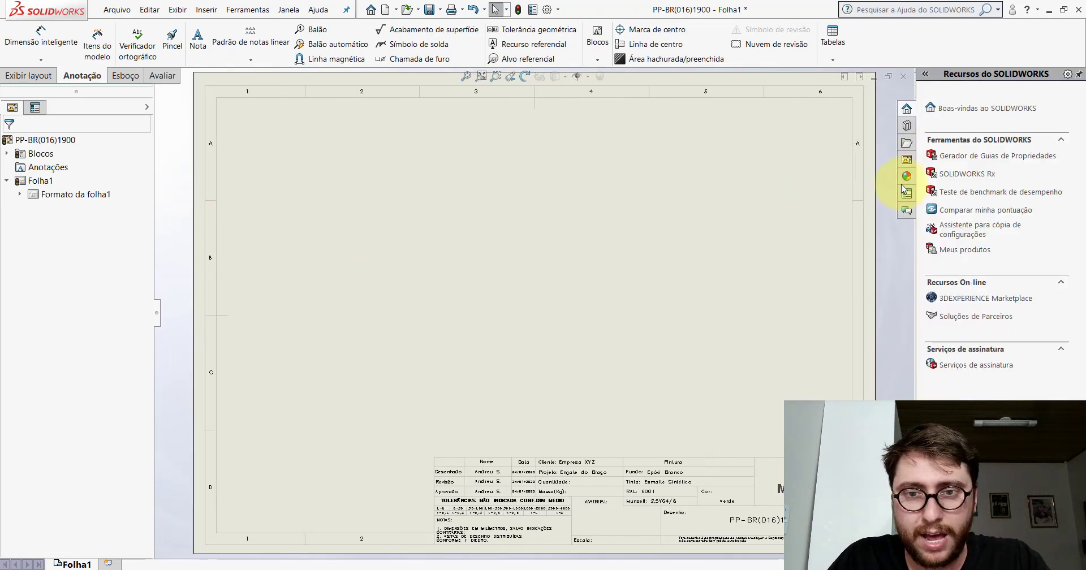
left_click(907, 160)
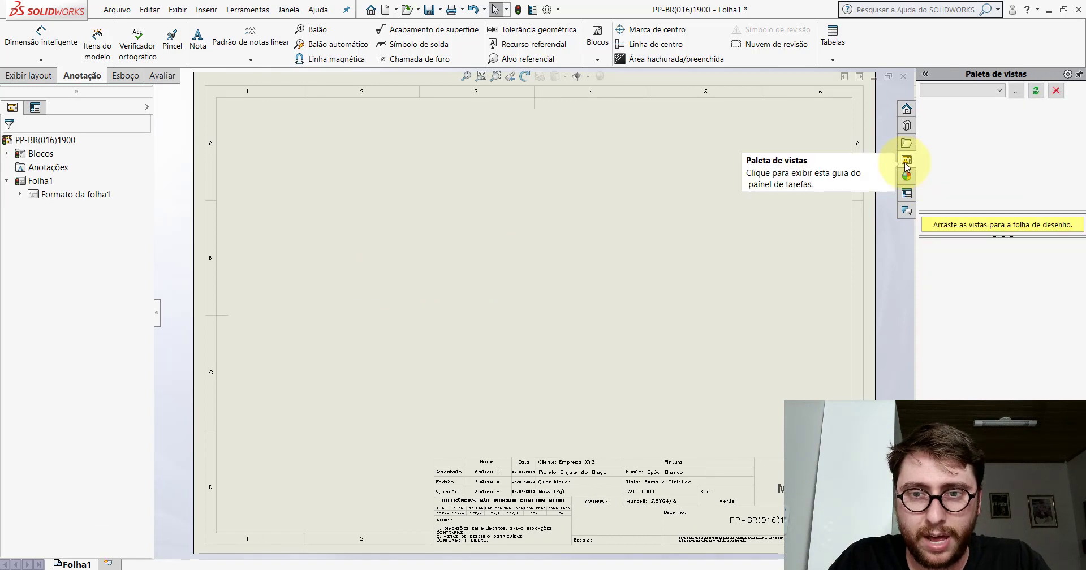
left_click(1017, 92)
double_click(235, 111)
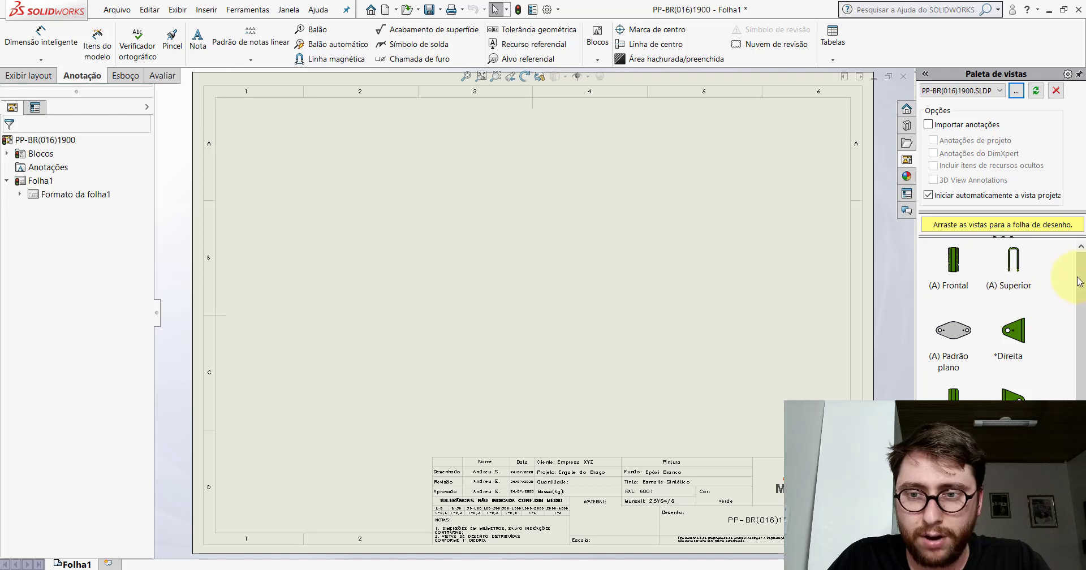
scroll(1078, 281, "down", 2)
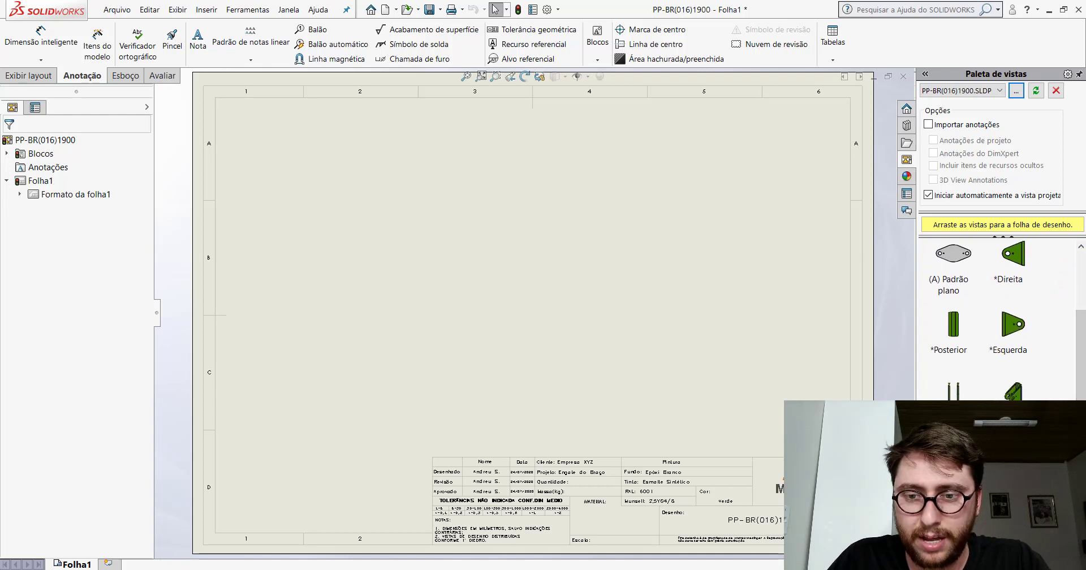
left_click_drag(1013, 394, 321, 447)
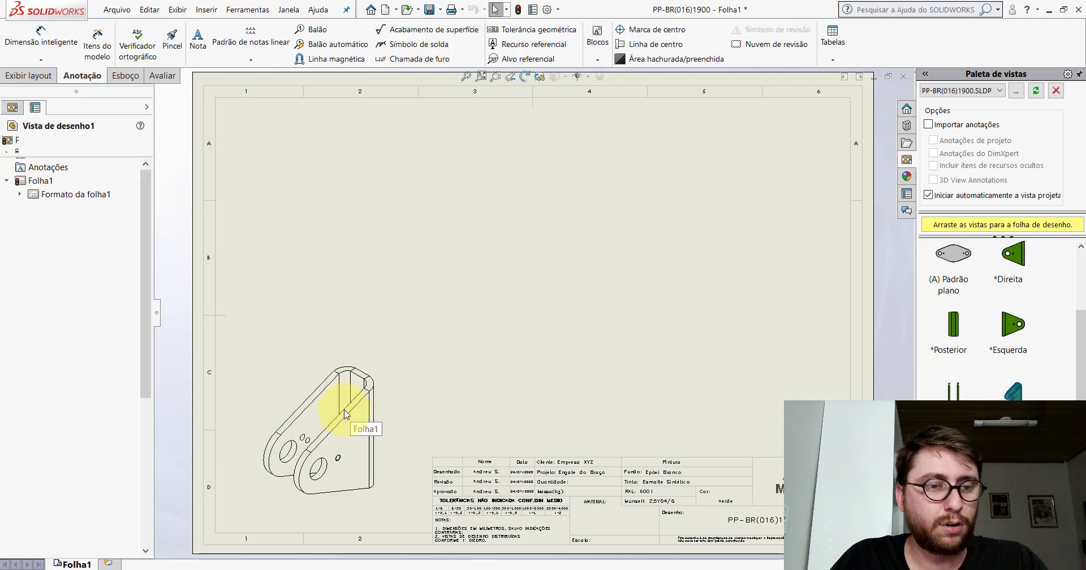
key("Escape")
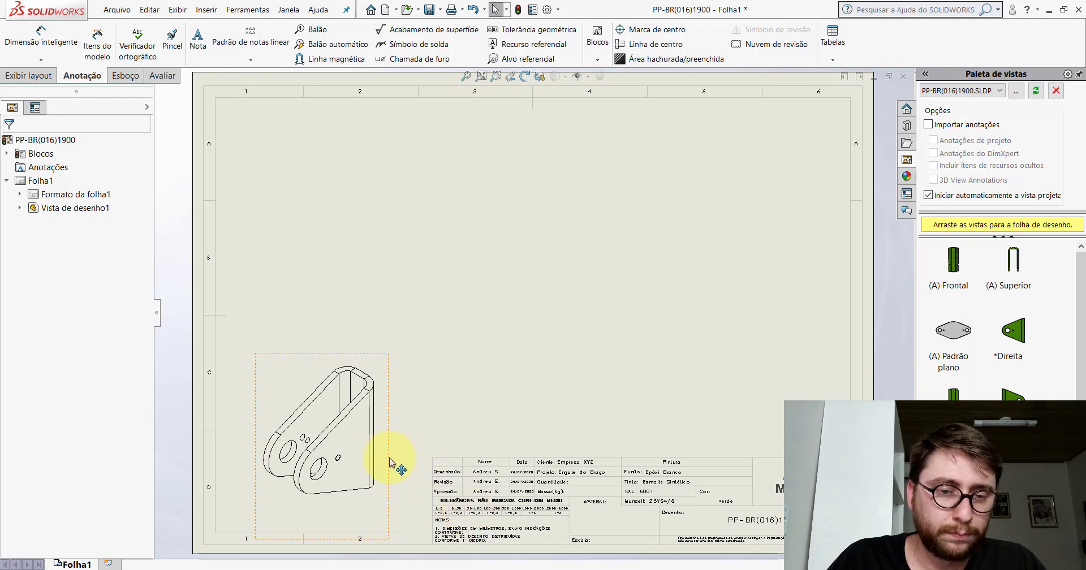
Reposition the isometric view until it sits at the sheet's lower left
mouse_move(390, 461)
left_mouse_down()
mouse_move(650, 362)
mouse_move(799, 399)
mouse_move(839, 310)
left_mouse_up()
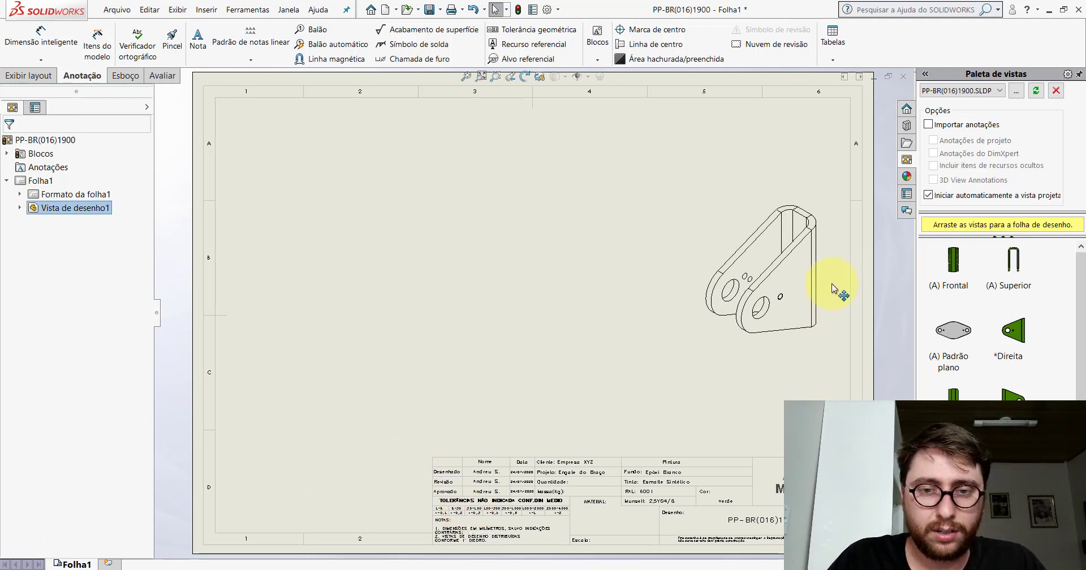
left_click(768, 371)
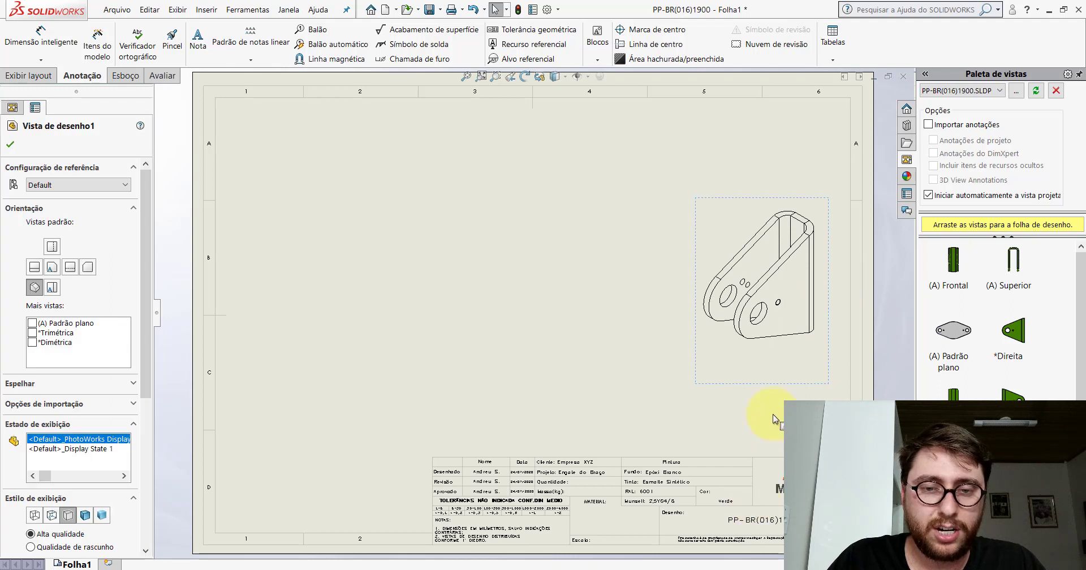
left_click(732, 429)
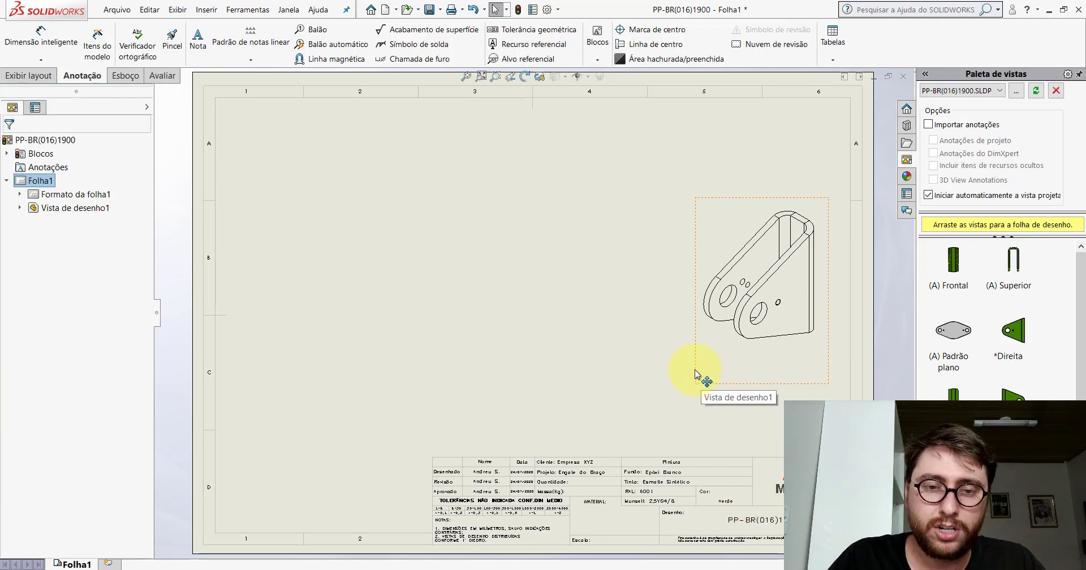
mouse_move(701, 373)
left_mouse_down()
mouse_move(532, 388)
mouse_move(334, 335)
mouse_move(381, 351)
mouse_move(417, 357)
mouse_move(273, 294)
mouse_move(261, 310)
mouse_move(253, 302)
left_mouse_up()
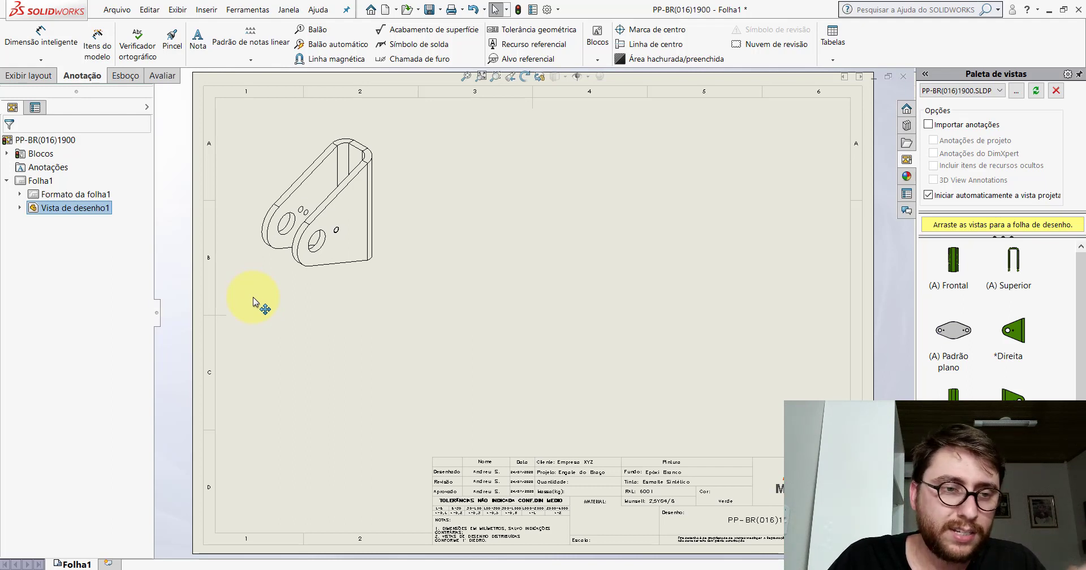
mouse_move(252, 303)
left_mouse_down()
mouse_move(296, 503)
mouse_move(262, 536)
mouse_move(698, 403)
mouse_move(700, 382)
mouse_move(243, 534)
mouse_move(286, 308)
mouse_move(267, 308)
mouse_move(242, 284)
left_mouse_up()
left_click(435, 247)
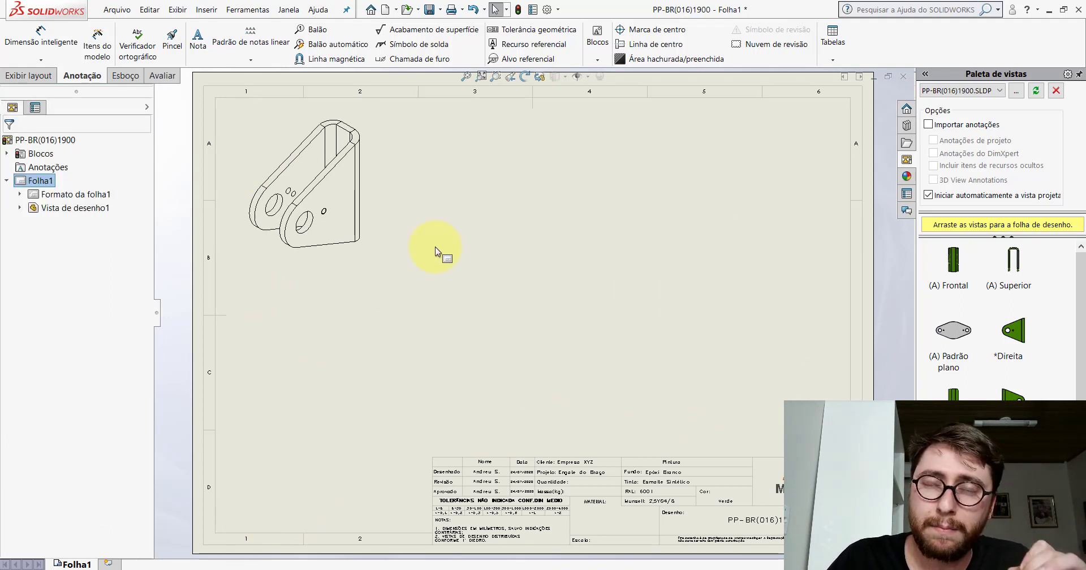
mouse_move(380, 229)
left_mouse_down()
mouse_move(412, 431)
mouse_move(392, 473)
left_mouse_up()
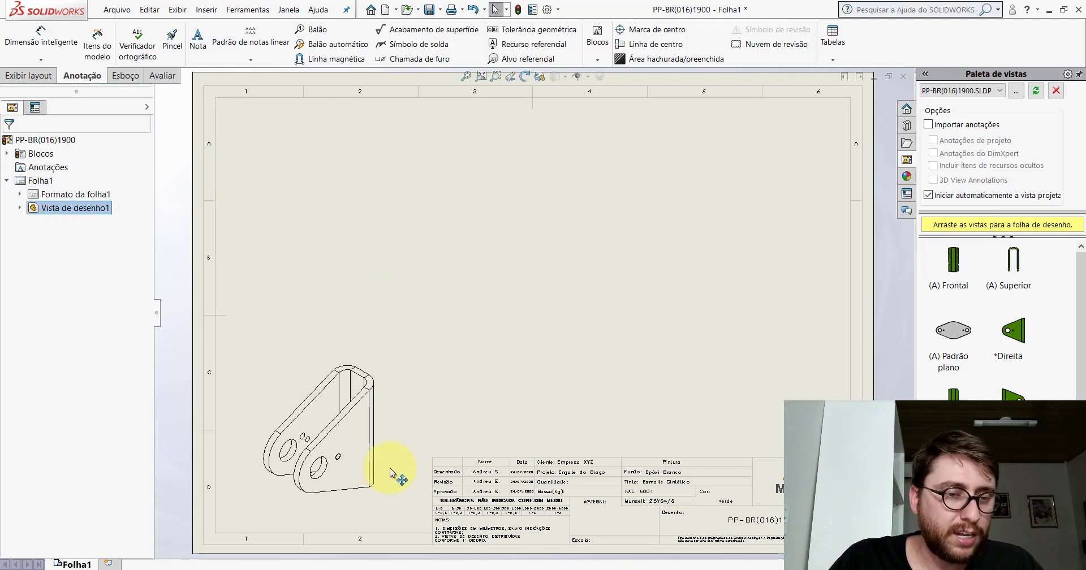
left_click(505, 327)
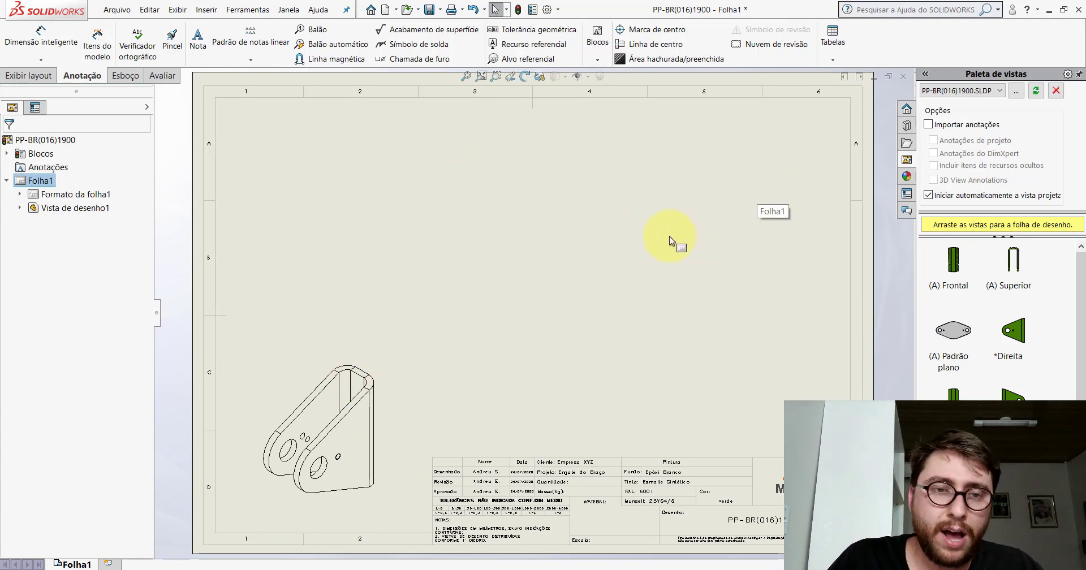
Insert a Lista de corte de soldagem table from the isometric view above the views
left_click(827, 59)
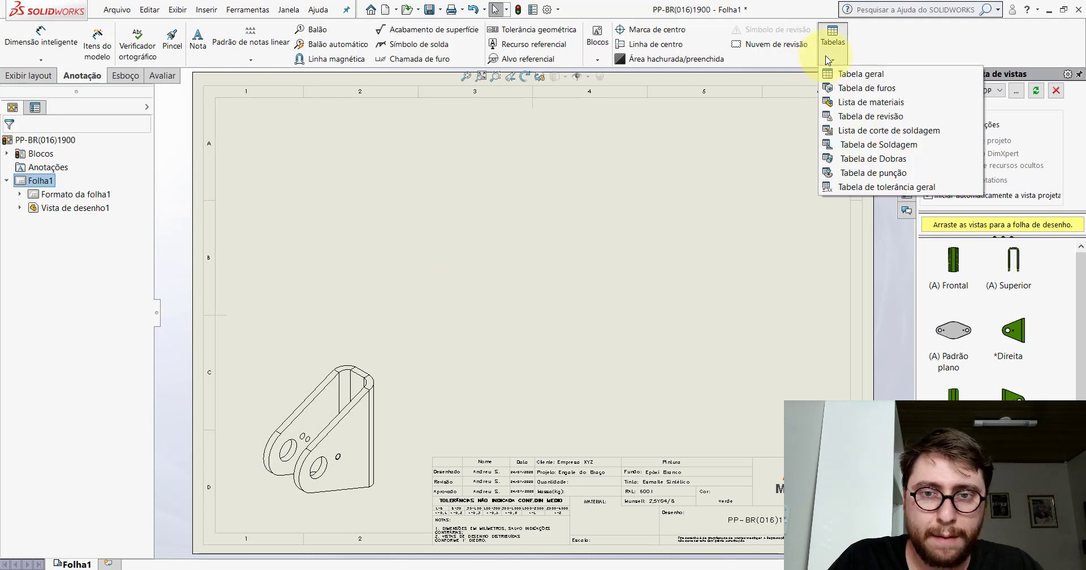
left_click(860, 131)
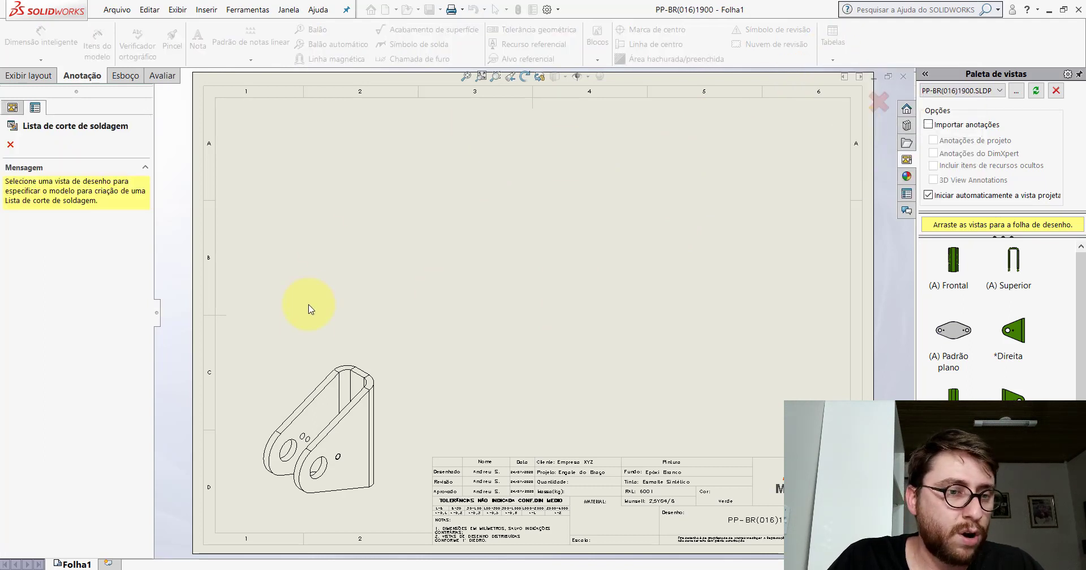
left_click(305, 364)
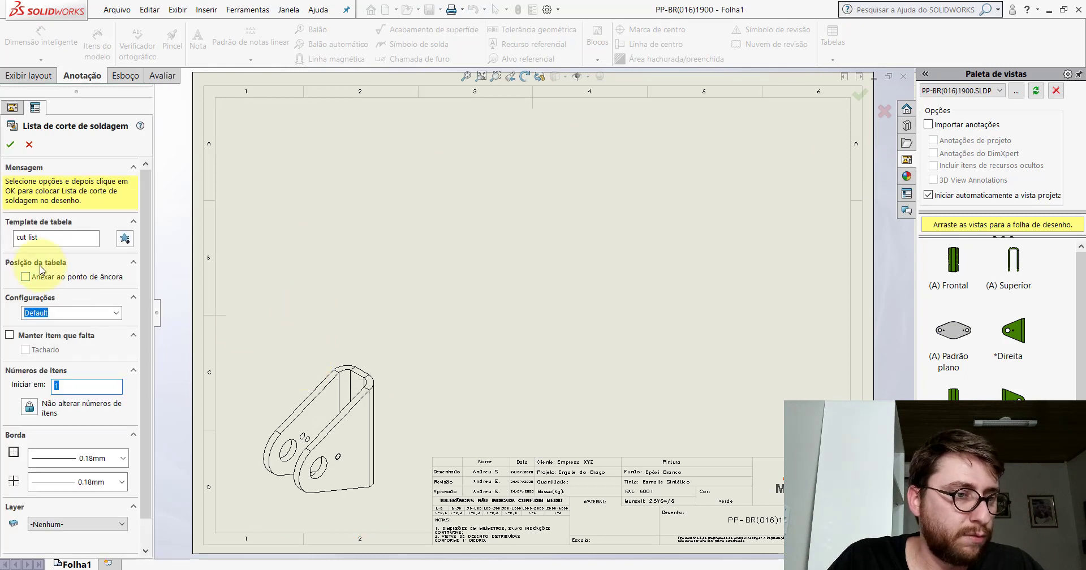
left_click(10, 145)
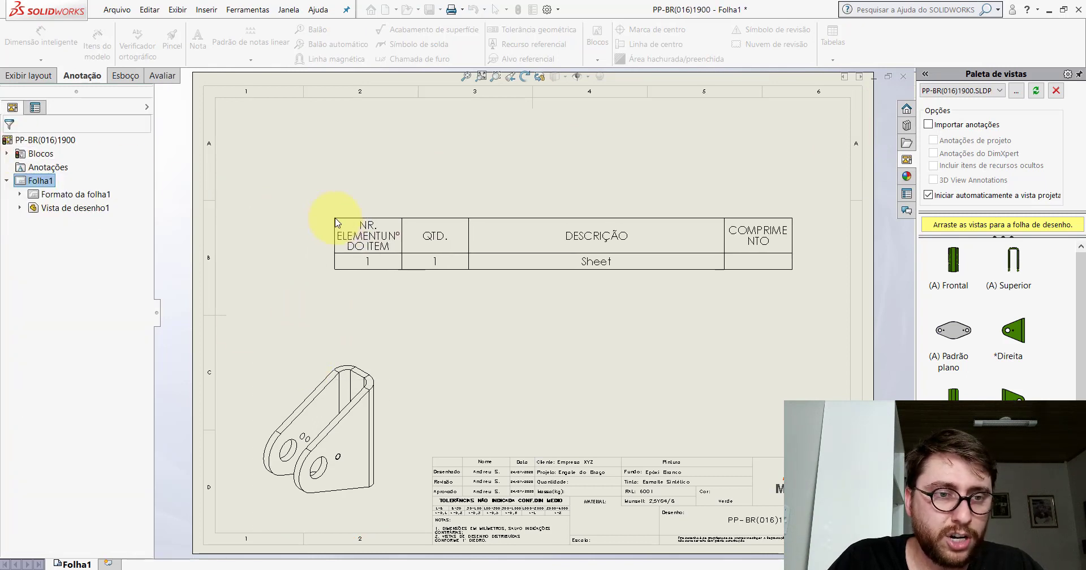
left_click(335, 222)
left_click(328, 212)
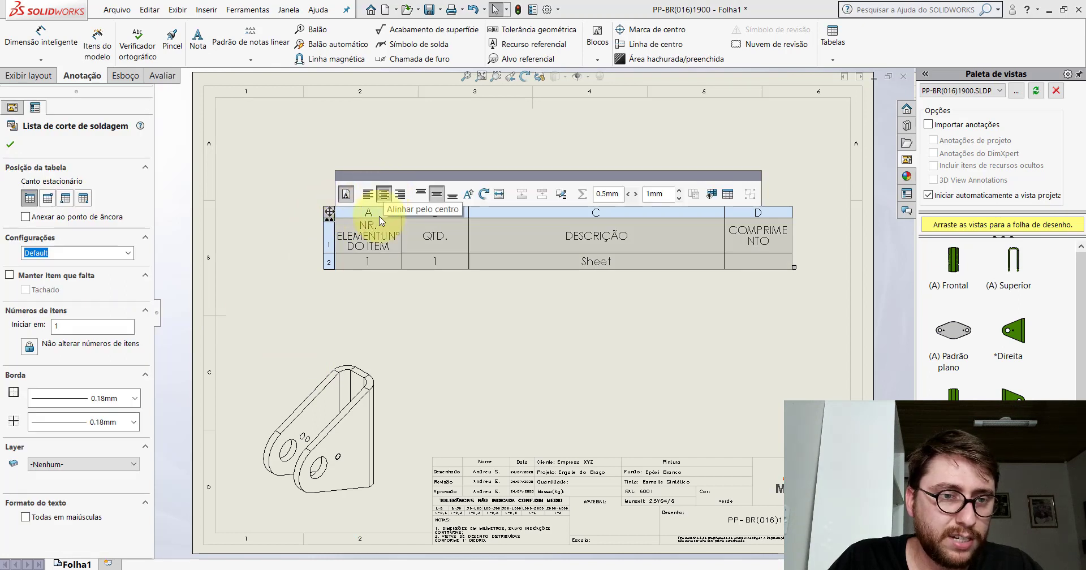
left_click(412, 291)
Set the cut list table font size to 8 and make its columns equal width
left_click(329, 214)
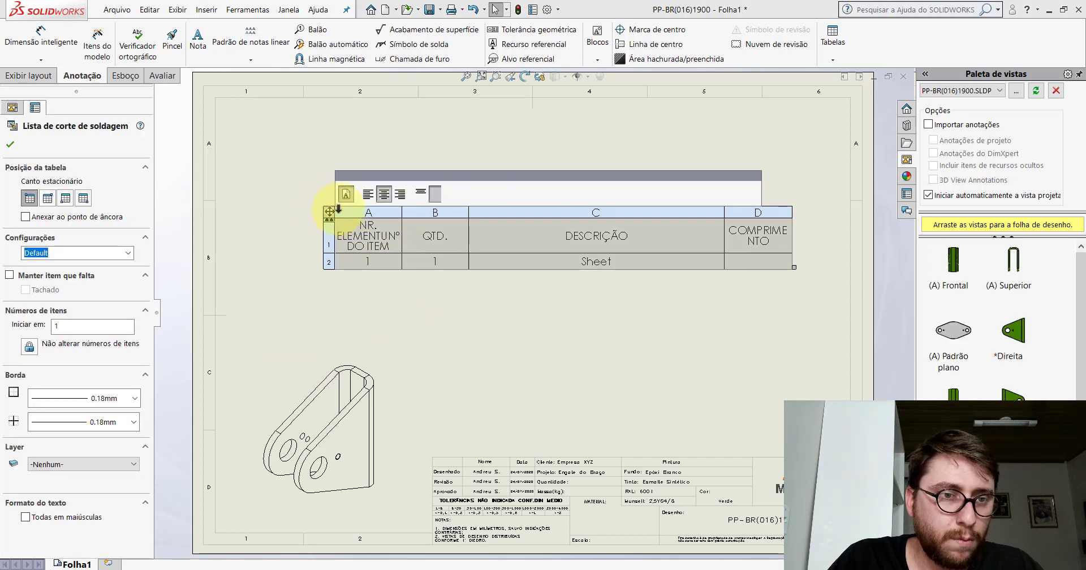
left_click(465, 193)
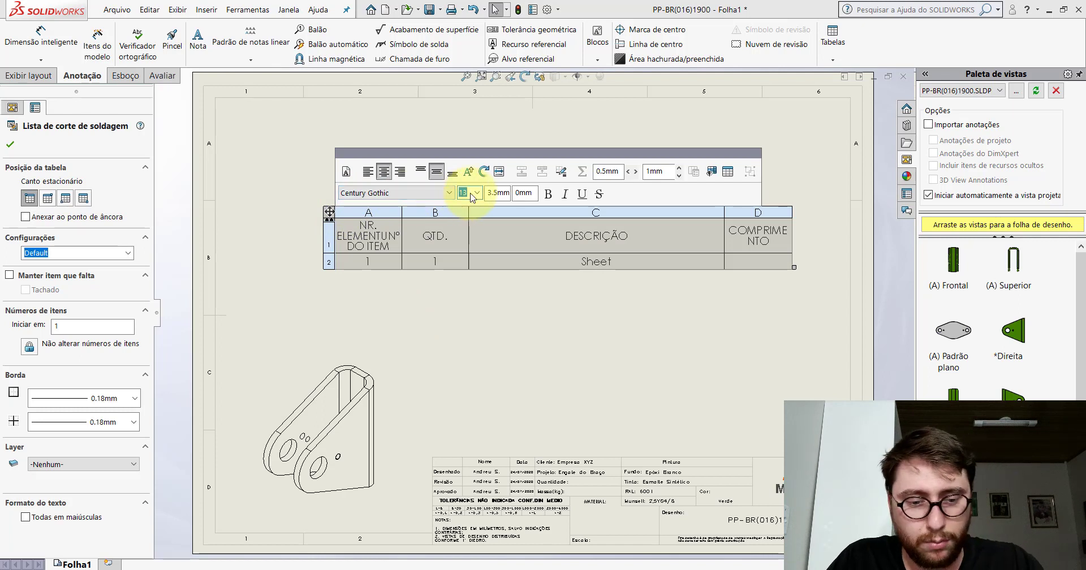
type("8")
key("Return")
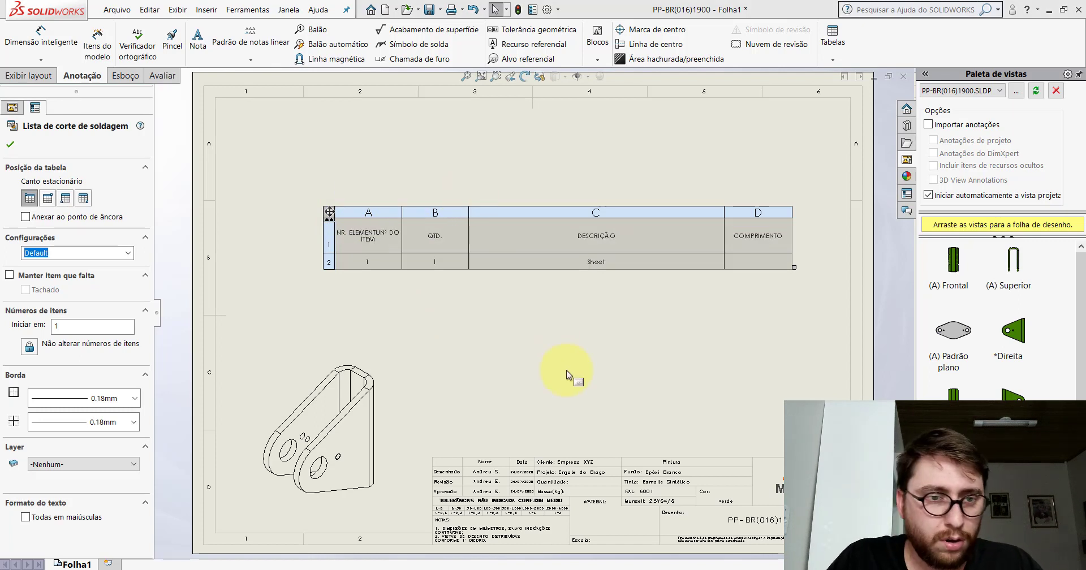
left_click(566, 370)
left_click_drag(431, 232, 424, 227)
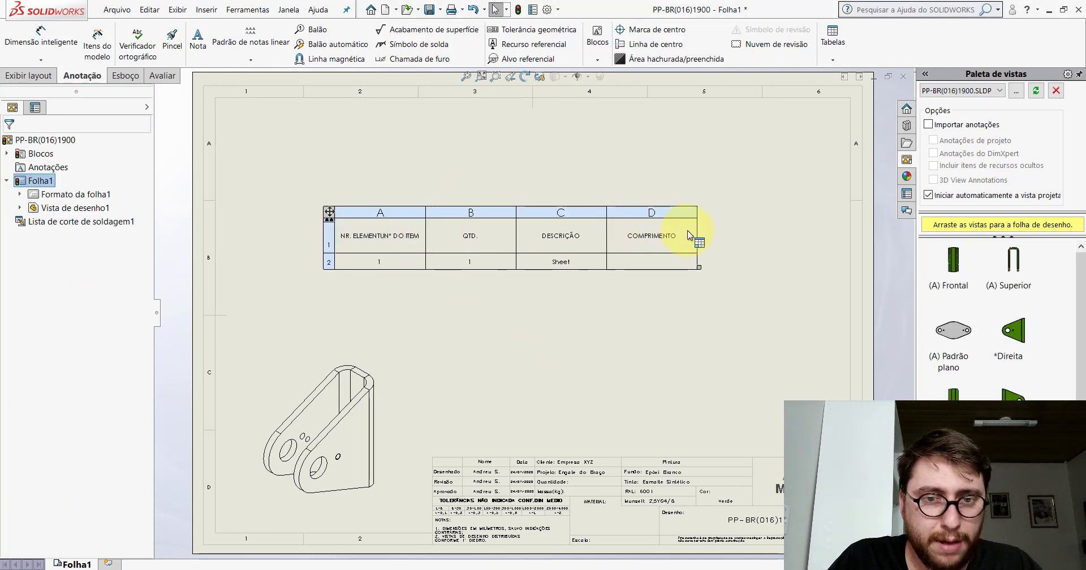
Shrink the cut list's header row height
left_click_drag(498, 242, 513, 211)
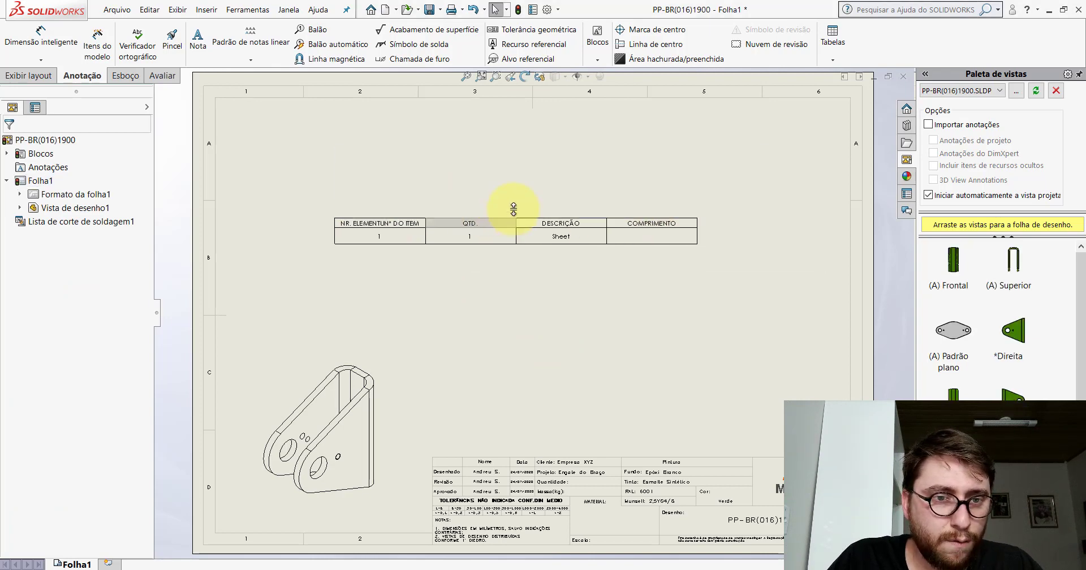
left_click(570, 332)
scroll(569, 247, "down", 2)
mouse_move(529, 258)
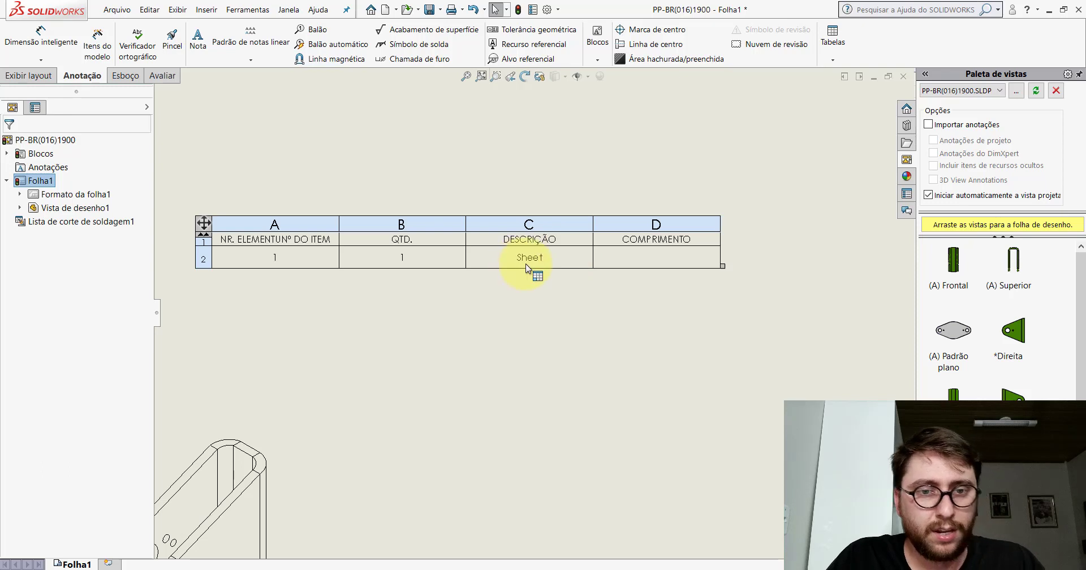
left_click(675, 293)
scroll(677, 288, "up", 2)
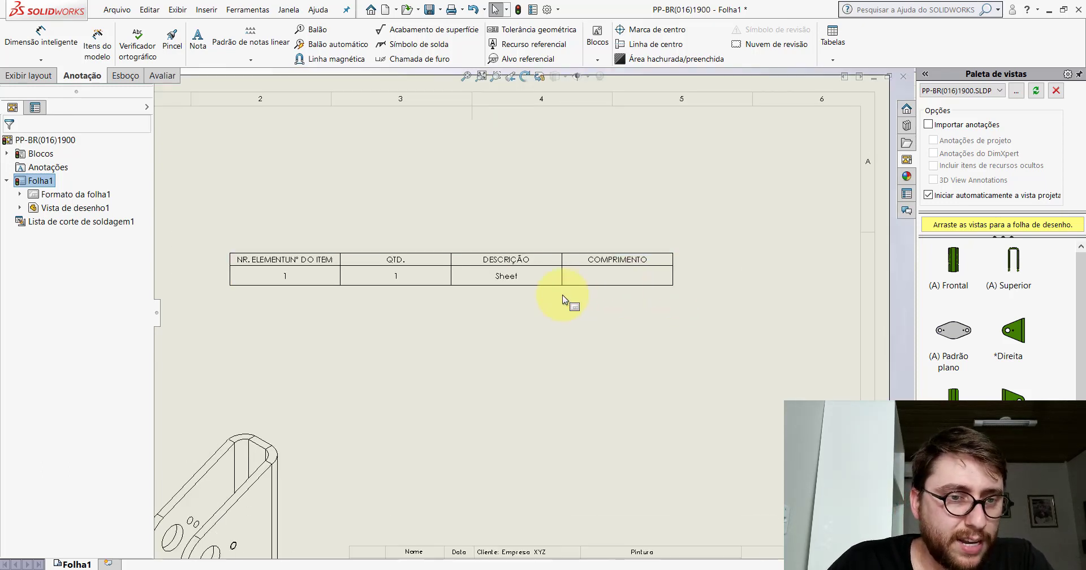
scroll(518, 291, "down", 1)
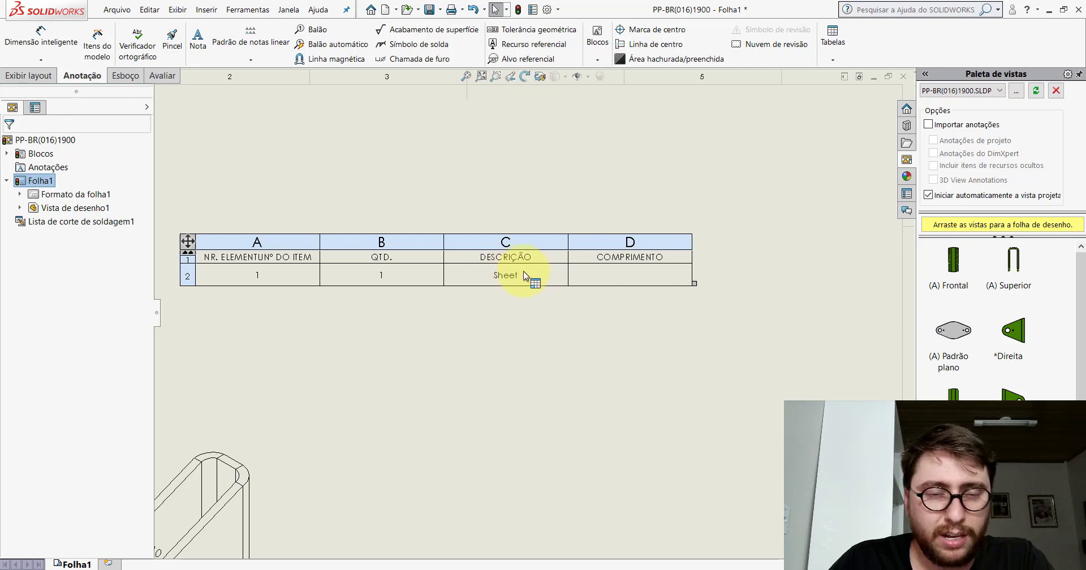
scroll(580, 270, "down", 1)
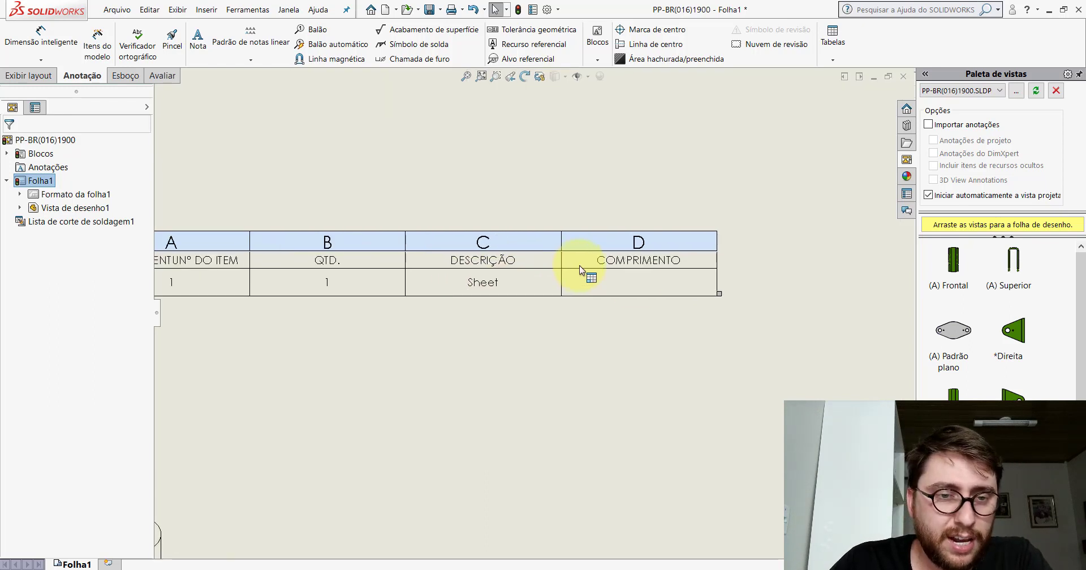
scroll(724, 279, "down", 1)
scroll(710, 283, "down", 1)
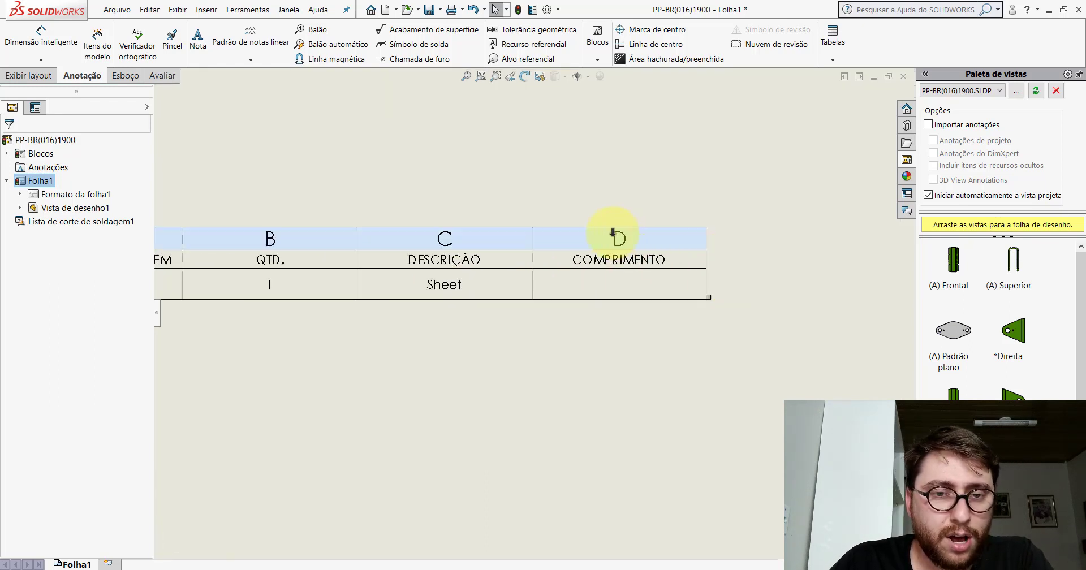
Change the COMPRIMENTO column to the cut-list property Comprimento da Caixa delimitadora
left_click(614, 234)
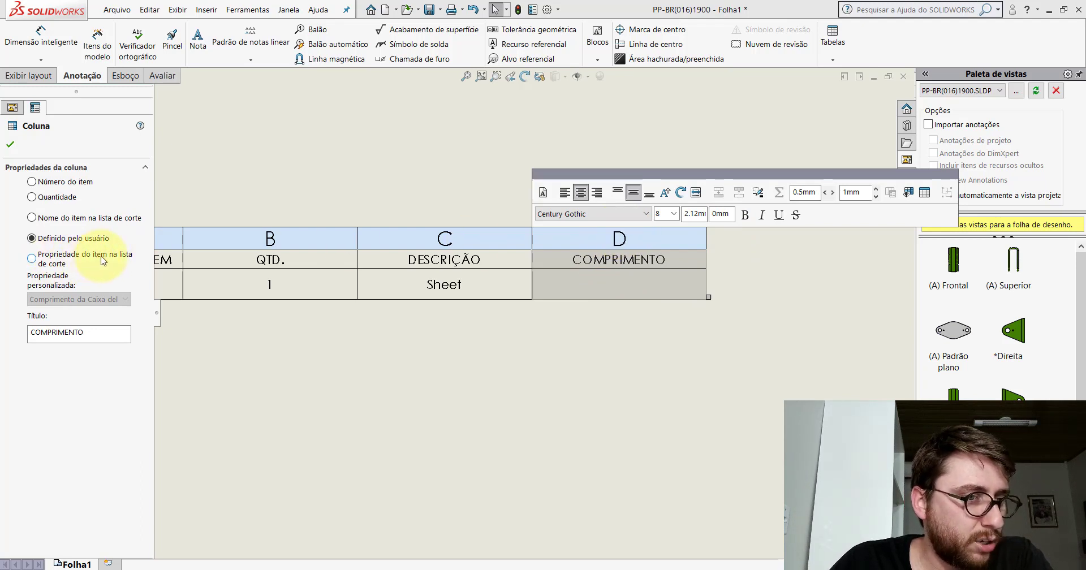
left_click(32, 259)
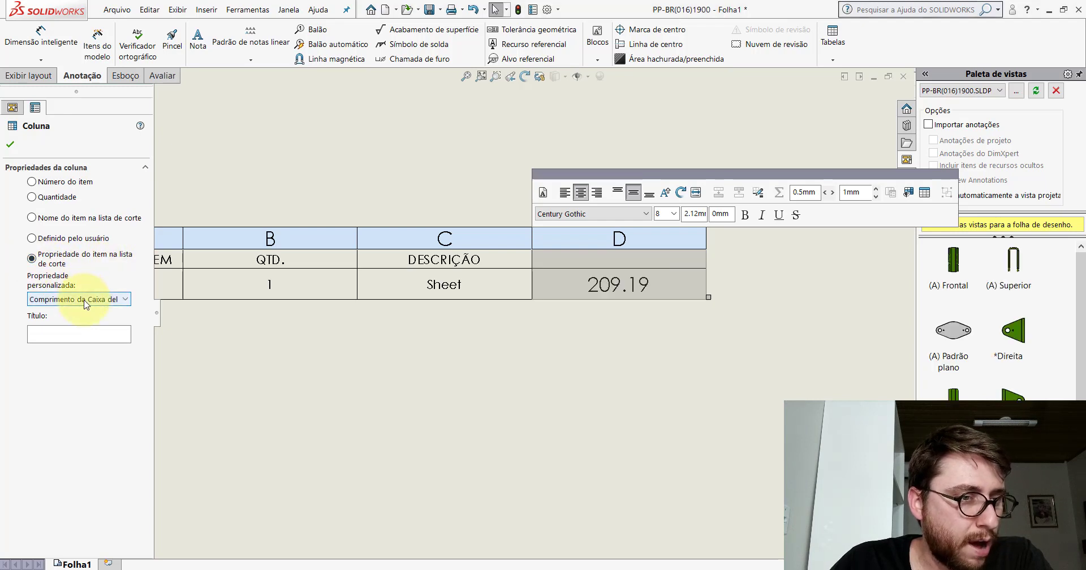
left_click(86, 300)
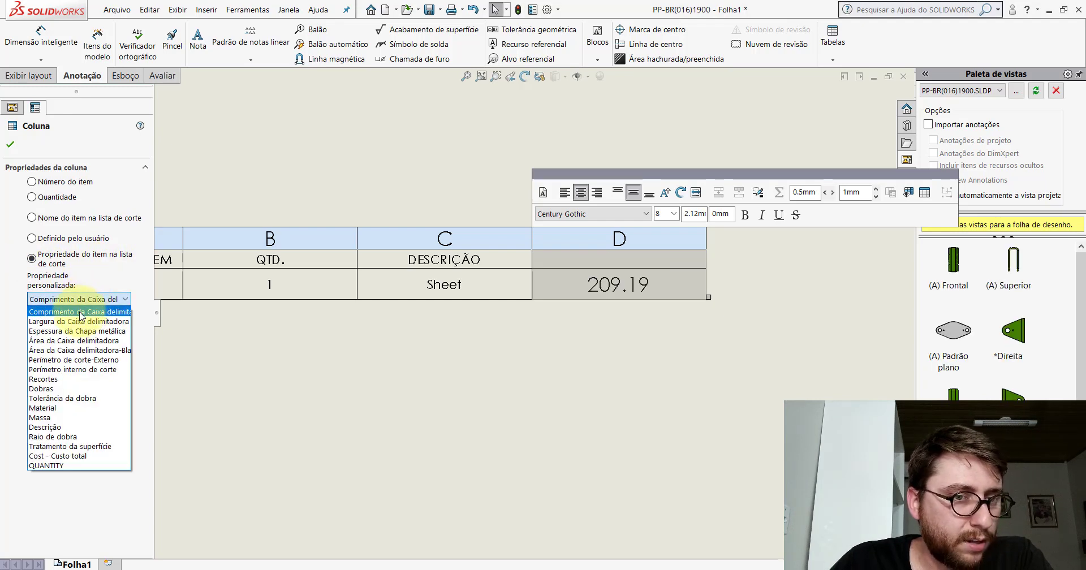
left_click(79, 312)
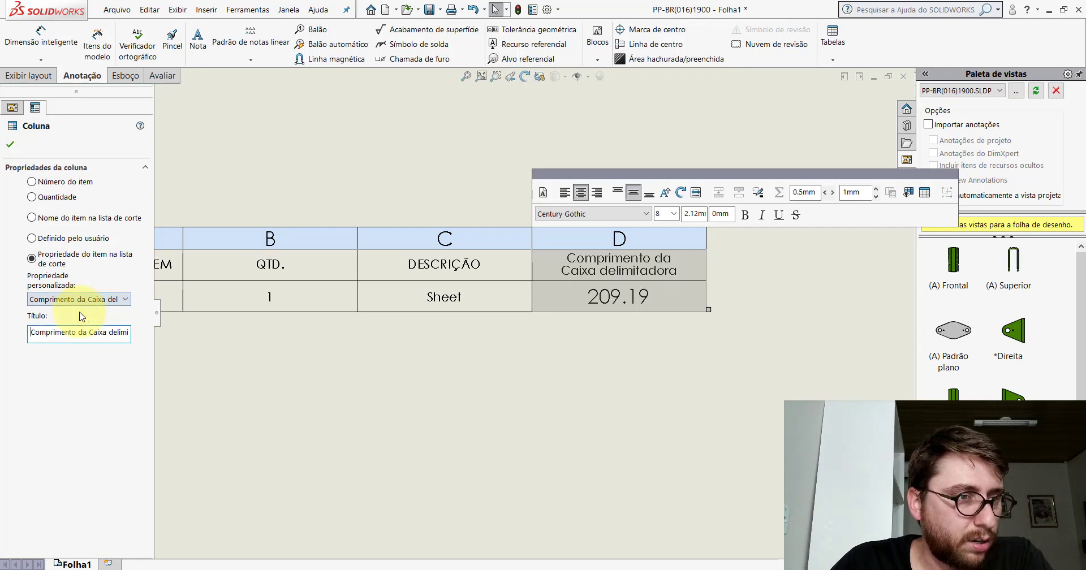
left_click(10, 145)
Take the 209.19 cell off the document font and give it a different text size
scroll(582, 333, "up", 3)
scroll(541, 292, "down", 3)
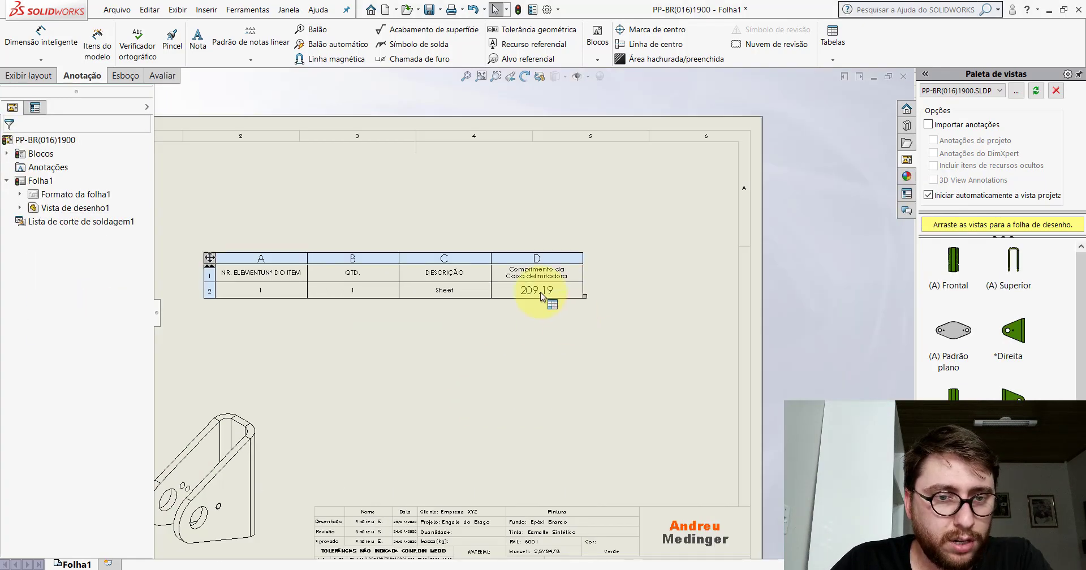
scroll(529, 296, "down", 3)
left_click(526, 299)
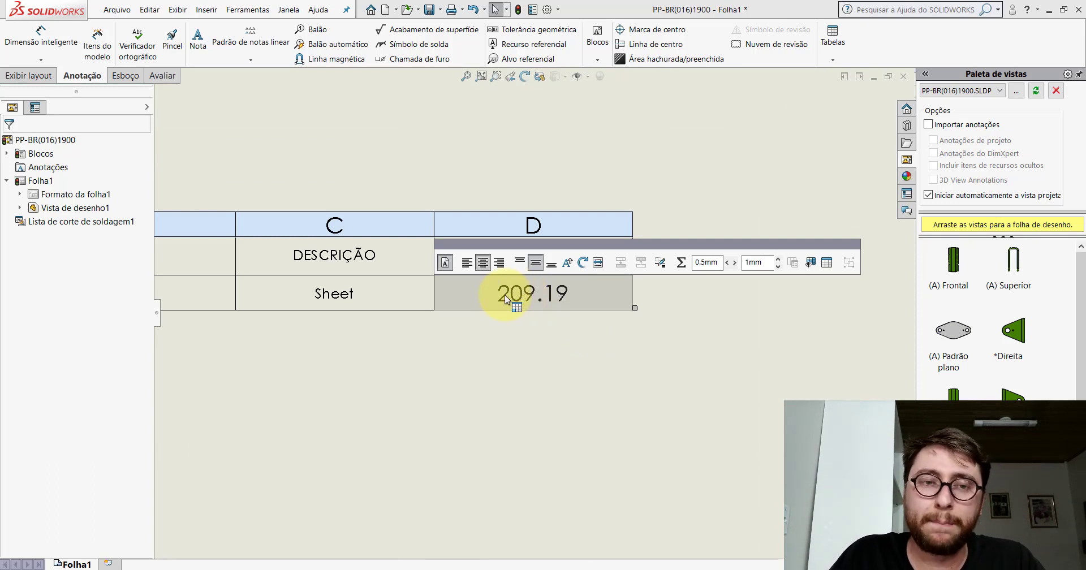
left_click(447, 262)
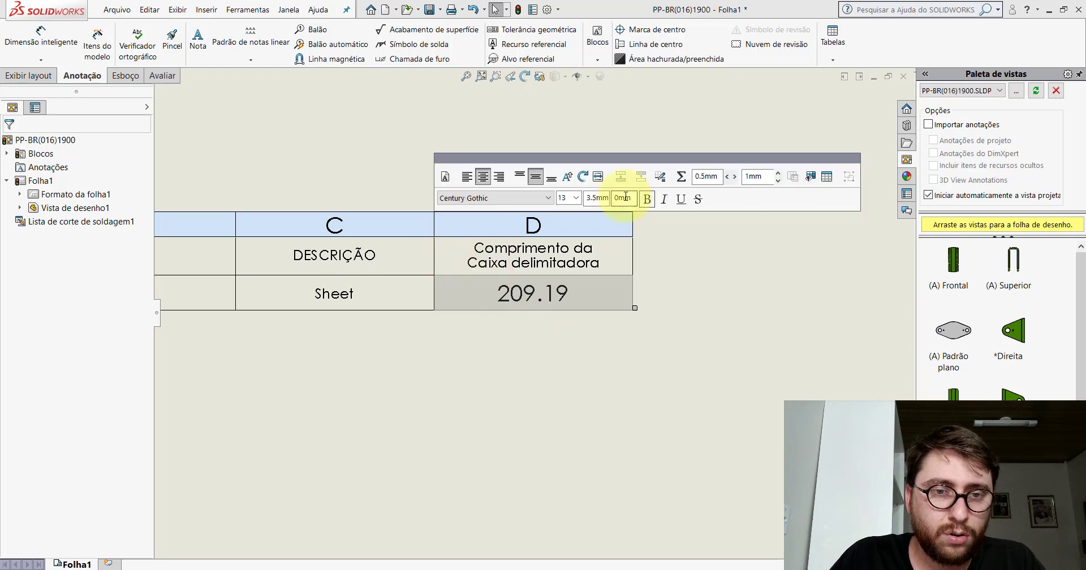
left_click(570, 196)
key("Escape")
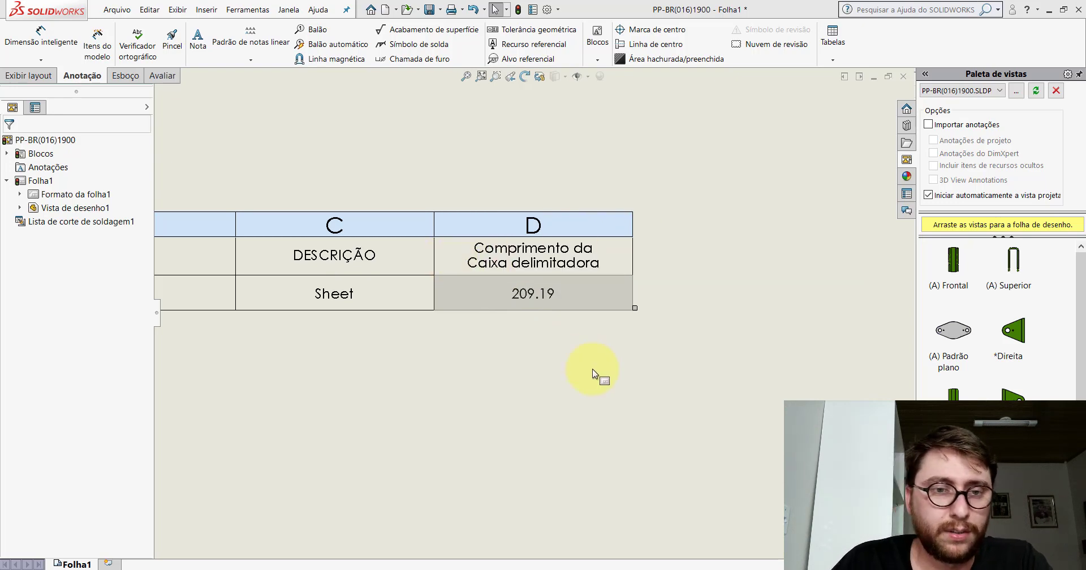
Select column D of the cut list table
scroll(626, 344, "up", 2)
scroll(619, 319, "up", 2)
scroll(545, 293, "down", 1)
scroll(542, 293, "down", 2)
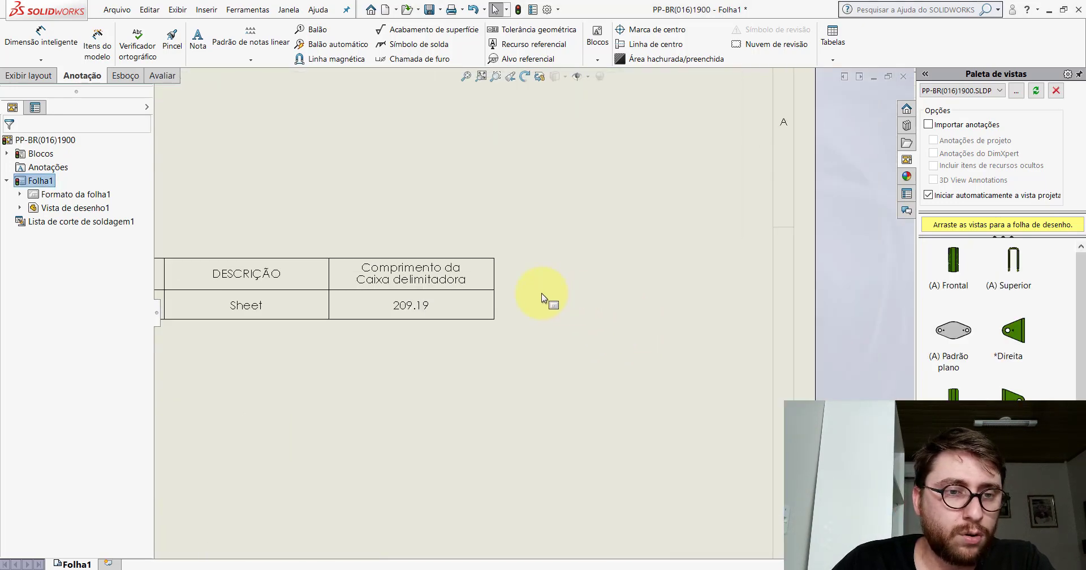
scroll(511, 295, "down", 3)
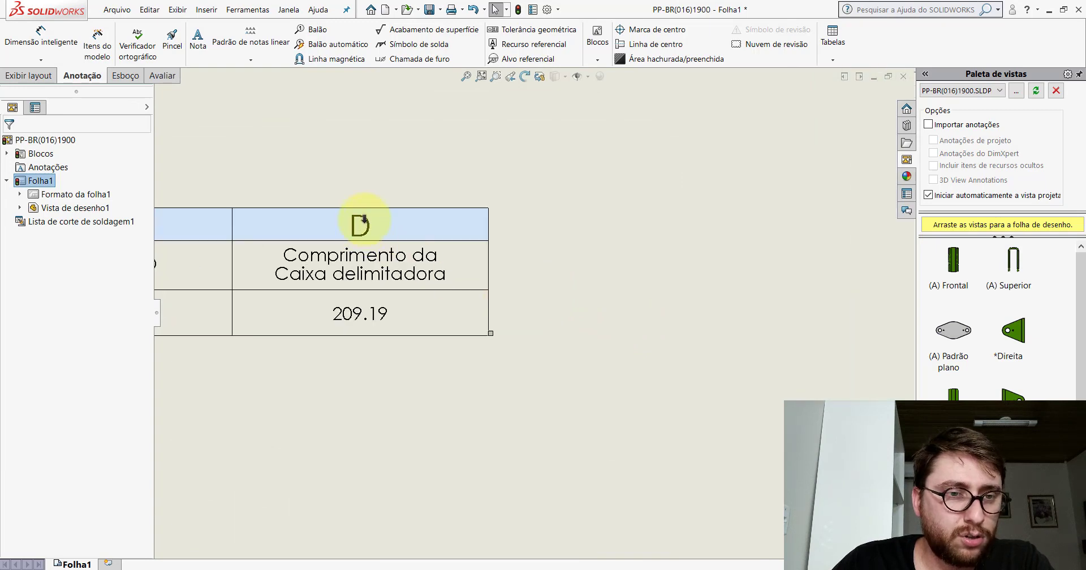
left_click(364, 217)
Insert column E right of D showing Largura da Caixa delimitadora (114.24)
right_click(365, 219)
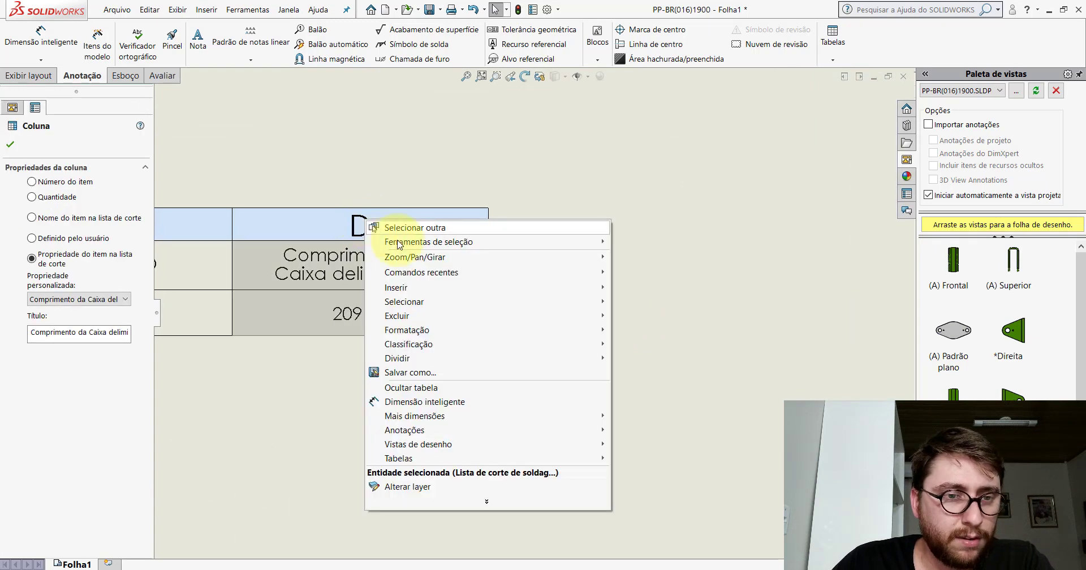
left_click(651, 287)
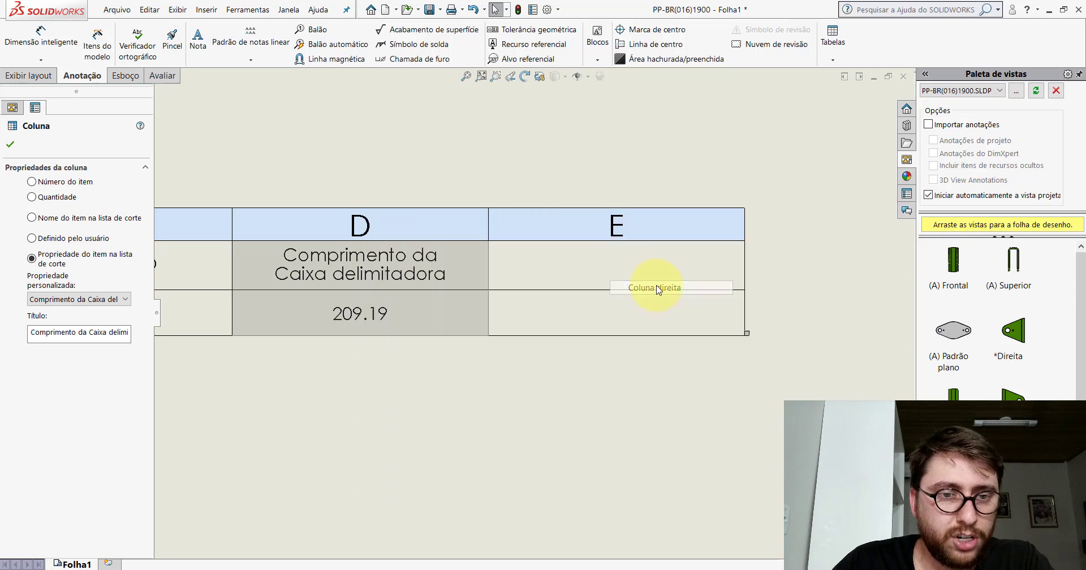
left_click(621, 426)
left_click(613, 222)
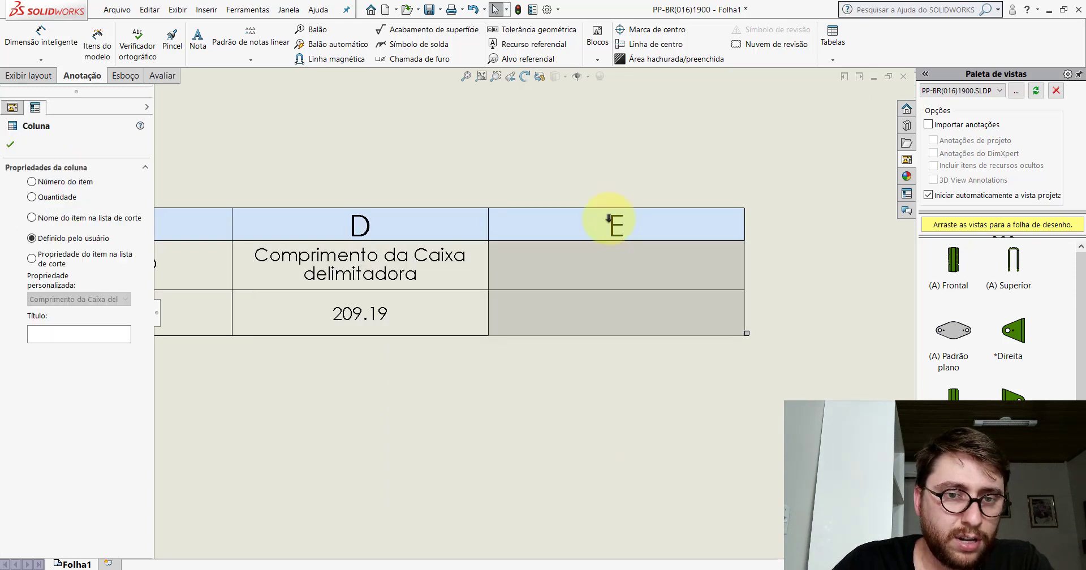
left_click(32, 259)
left_click(69, 300)
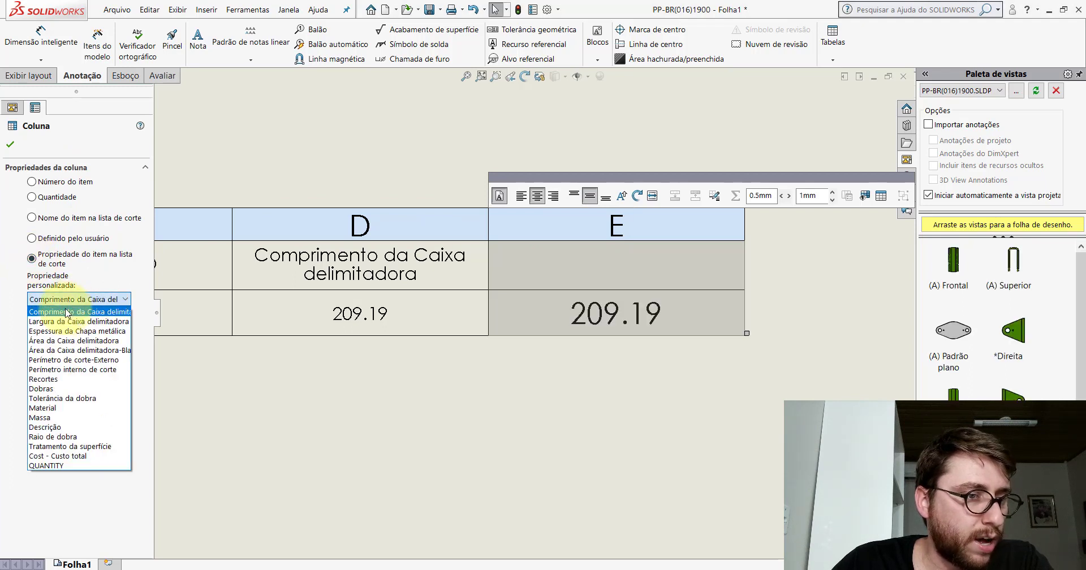
left_click(67, 321)
left_click(10, 144)
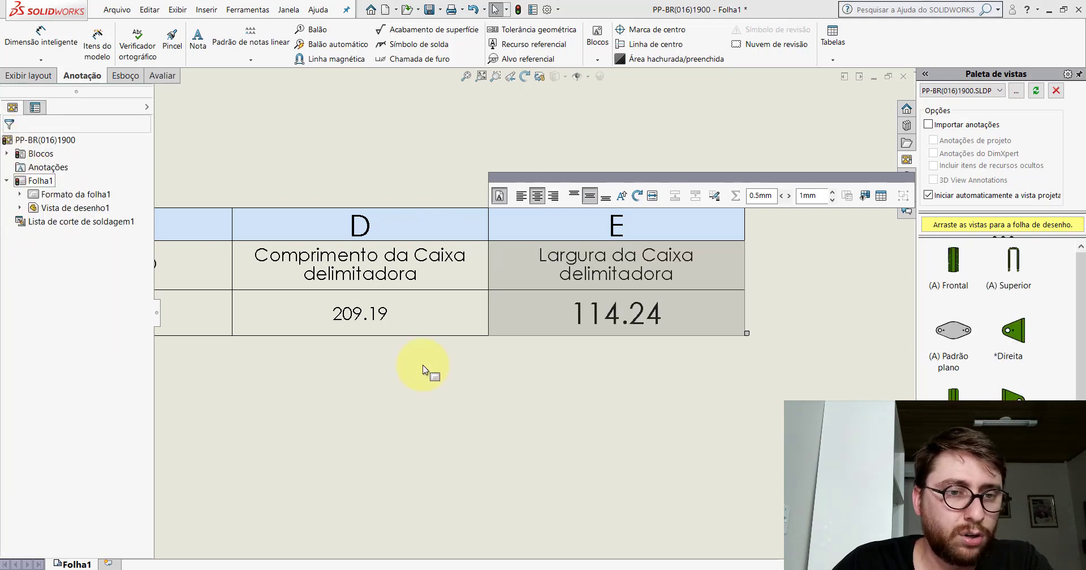
Take the 114.24 cell off the document font
left_click(630, 314)
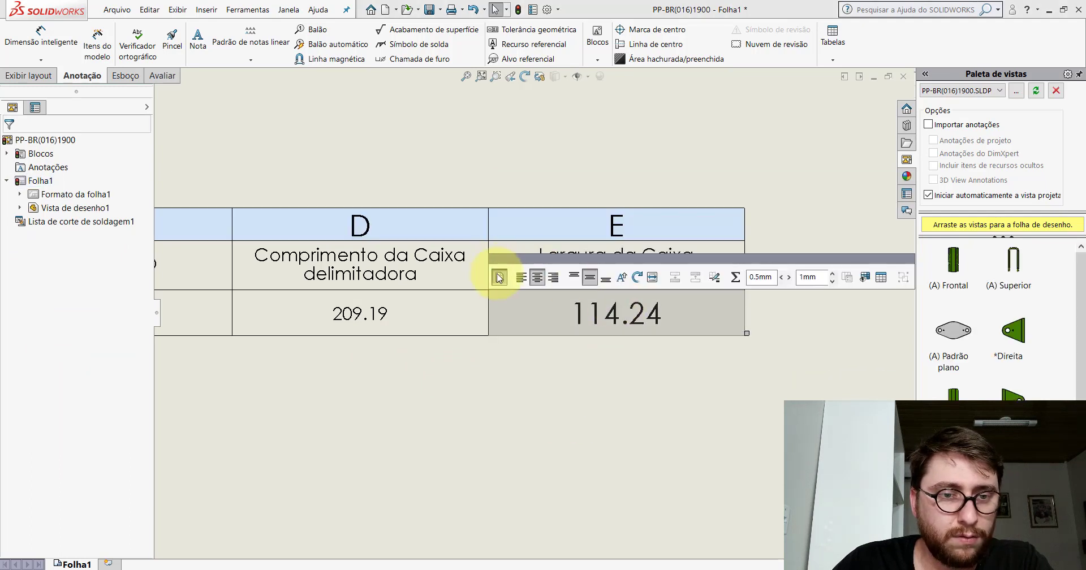
left_click(498, 277)
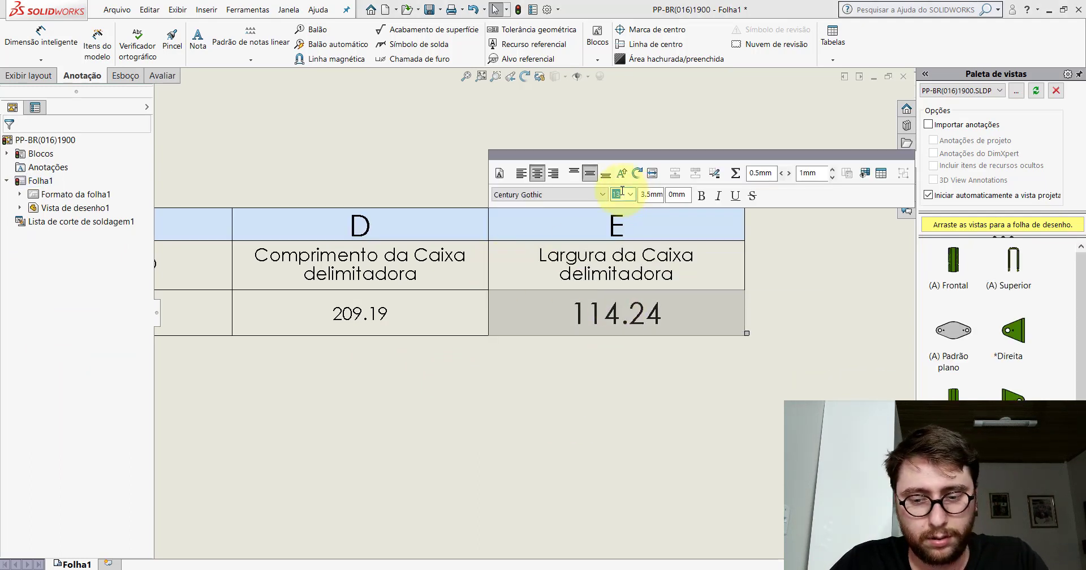
left_click(584, 380)
scroll(584, 381, "up", 3)
Delete the DESCRIÇÃO column from the cut list table
scroll(492, 366, "down", 2)
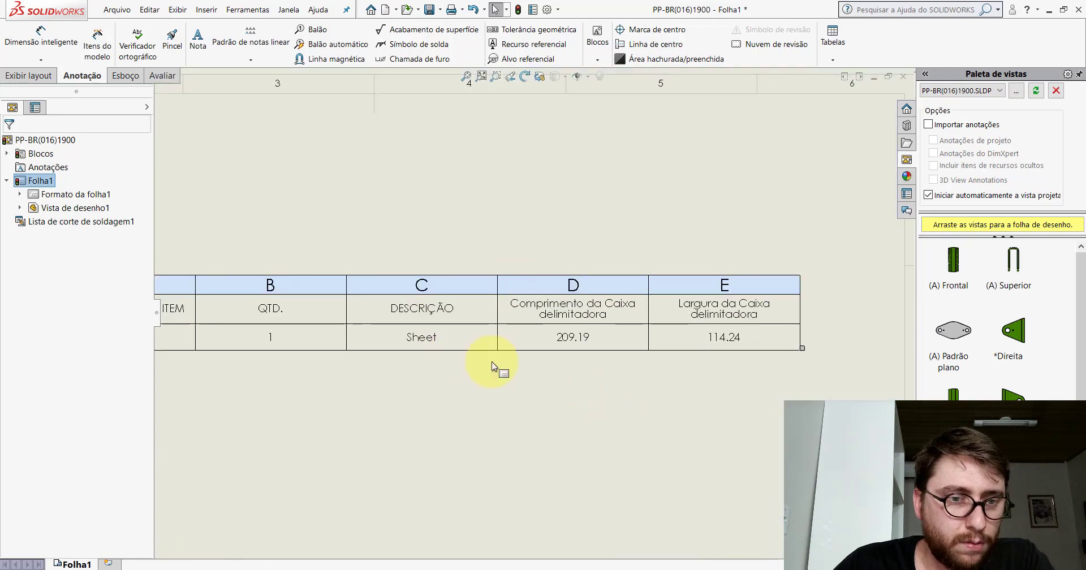
scroll(492, 367, "up", 2)
scroll(538, 324, "down", 4)
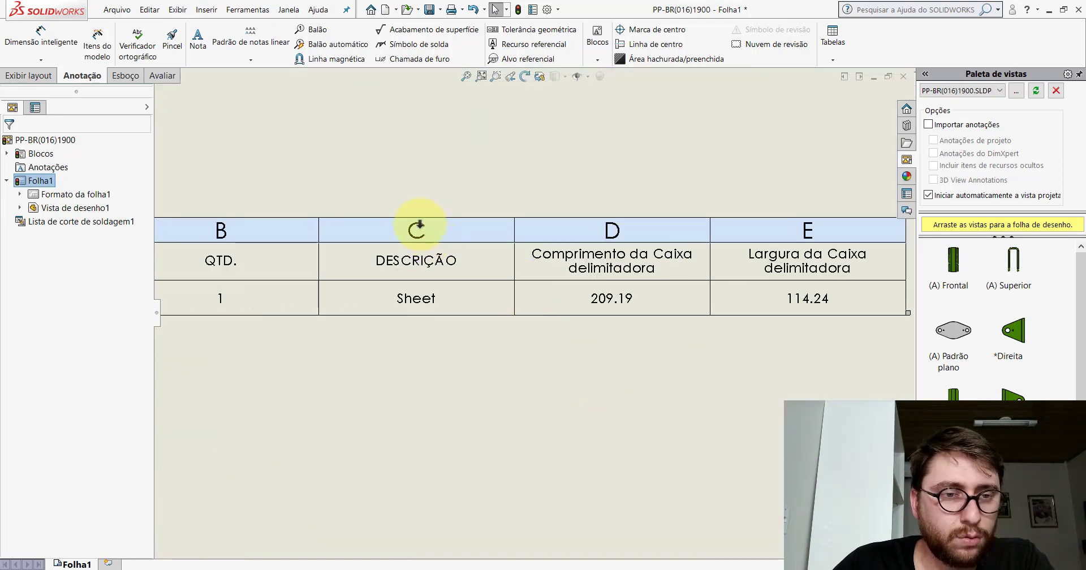
left_click(417, 226)
right_click(419, 226)
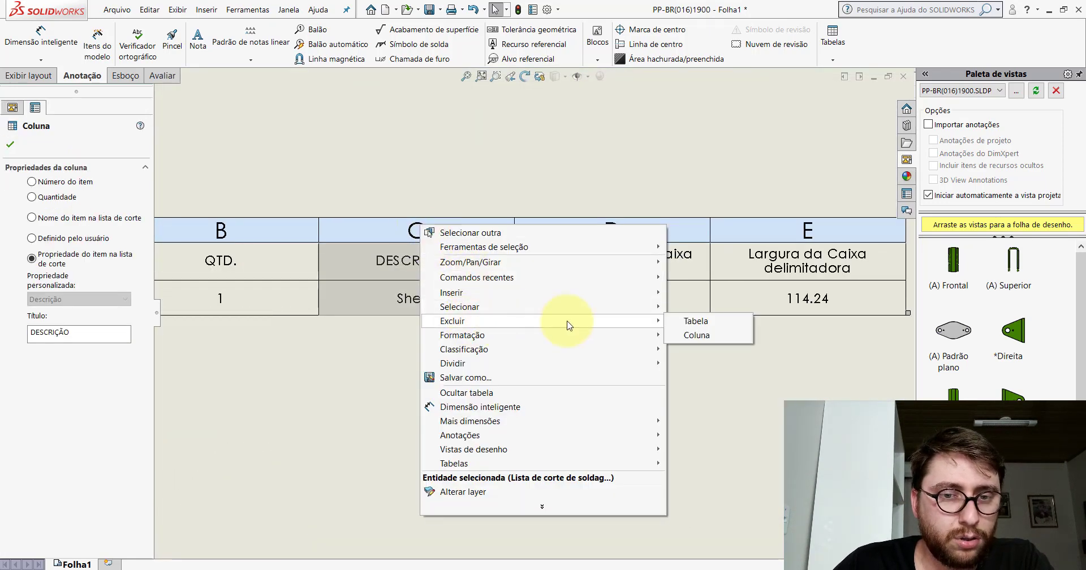
left_click(697, 335)
Drag the four-column cut list table down to sit just above the title block
scroll(414, 377, "up", 3)
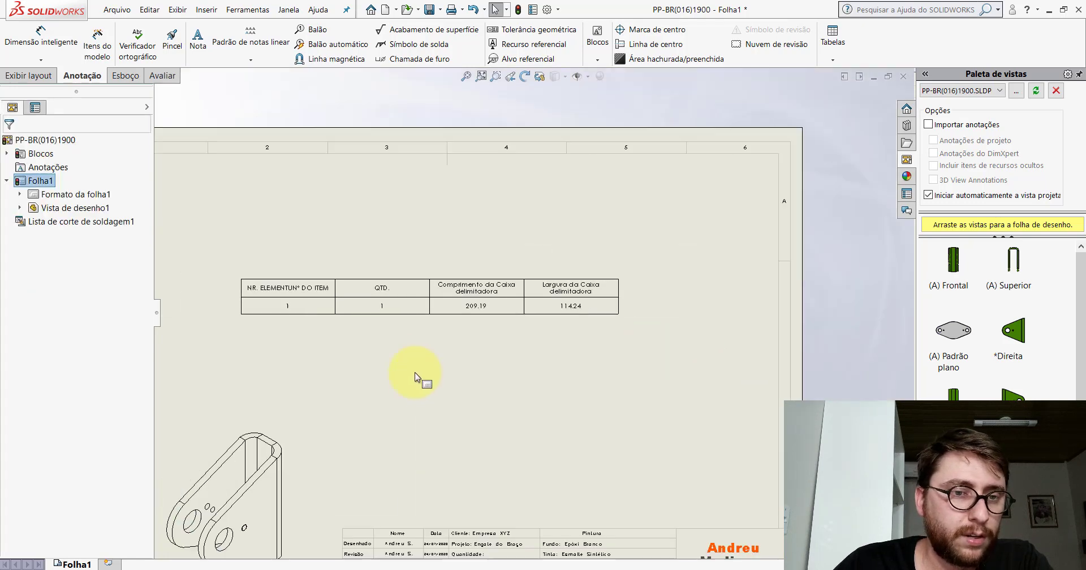
scroll(468, 322, "down", 2)
scroll(460, 286, "down", 1)
scroll(569, 315, "up", 5)
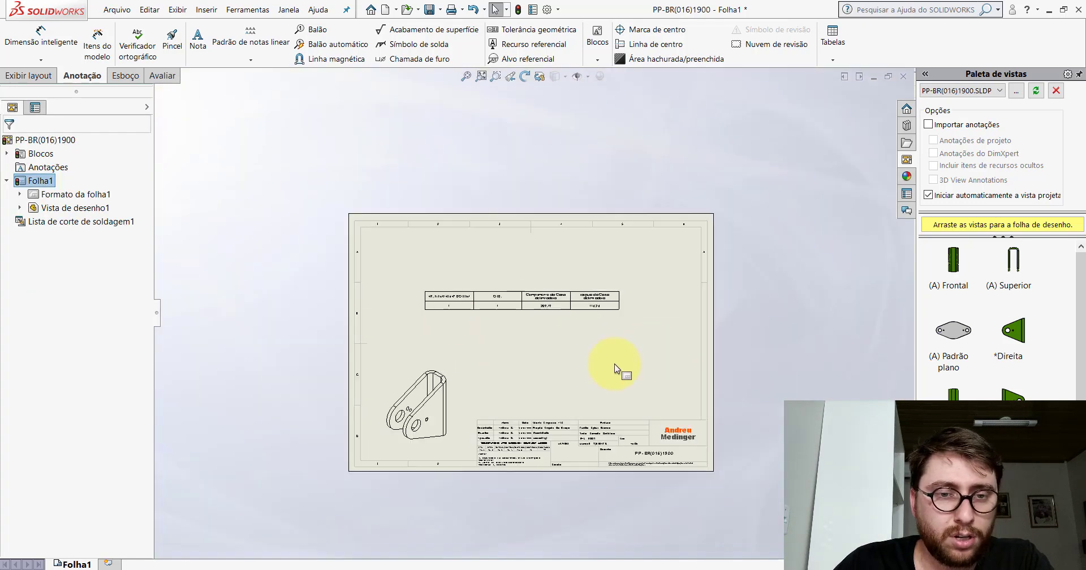
scroll(577, 354, "down", 1)
scroll(529, 335, "down", 1)
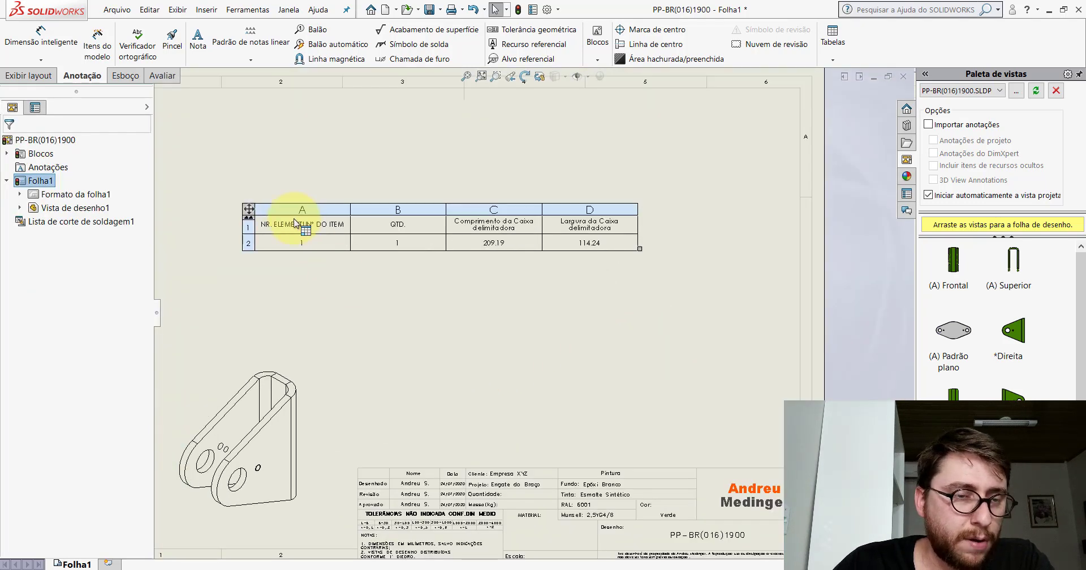
mouse_move(522, 300)
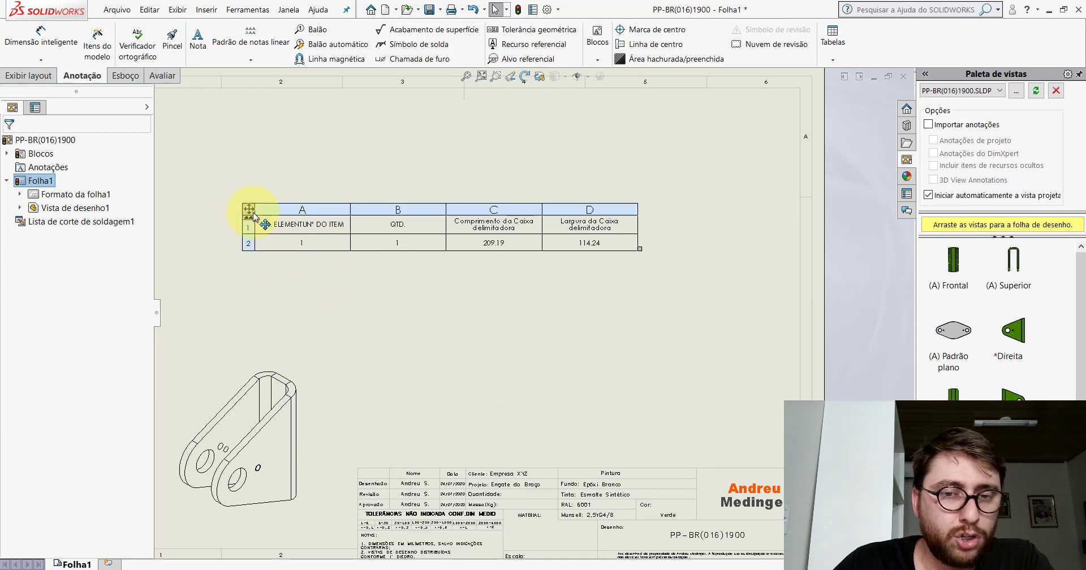
left_click_drag(253, 215, 406, 415)
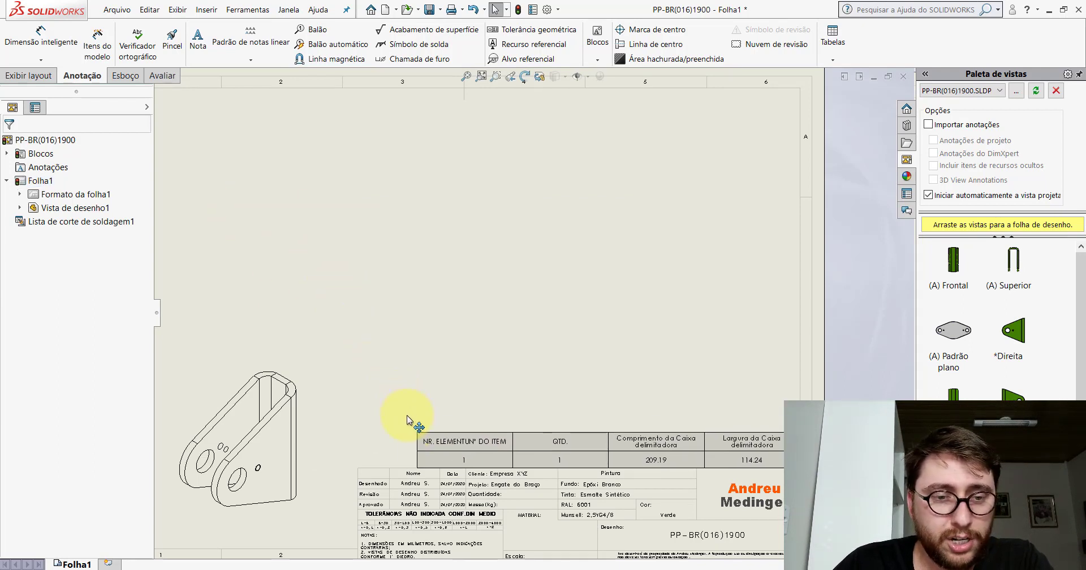
scroll(637, 467, "down", 2)
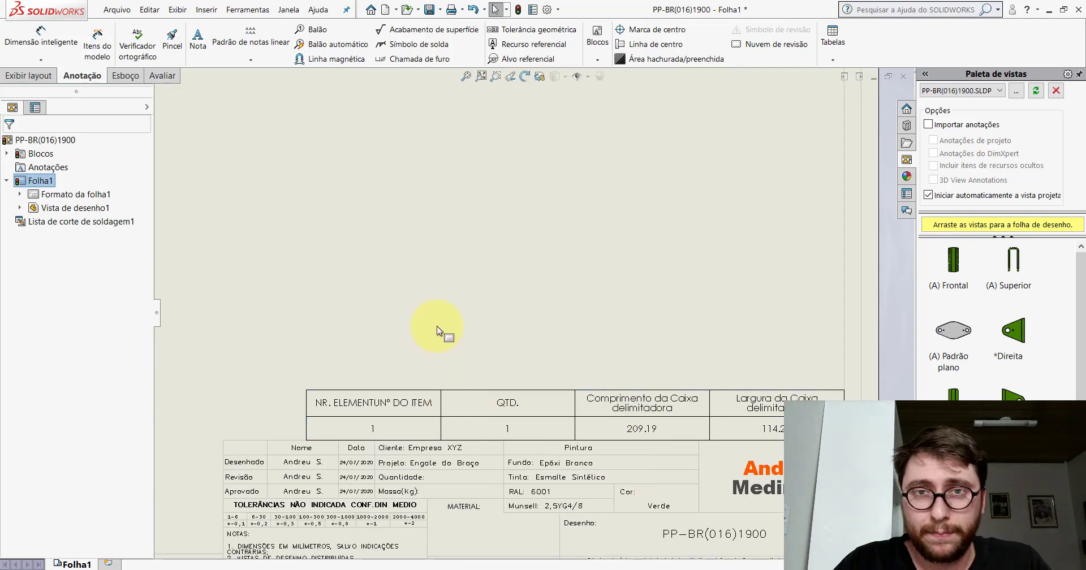
scroll(385, 390, "down", 2)
Delete the leftover 'NR. ELEMENTU' text so the first header reads 'Nº DO ITEM', then exit table editing
double_click(376, 383)
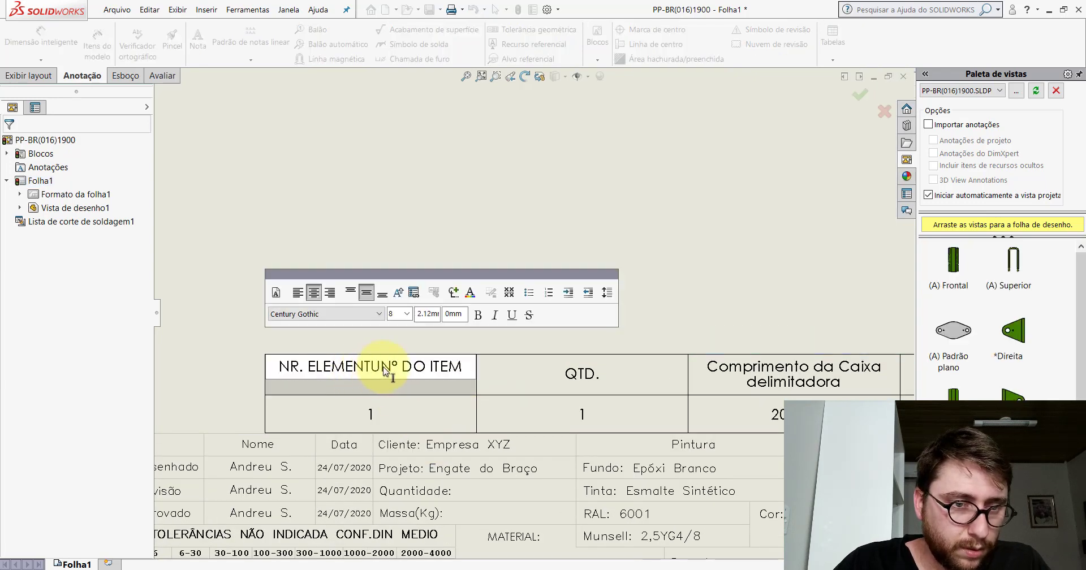
left_click_drag(380, 368, 279, 368)
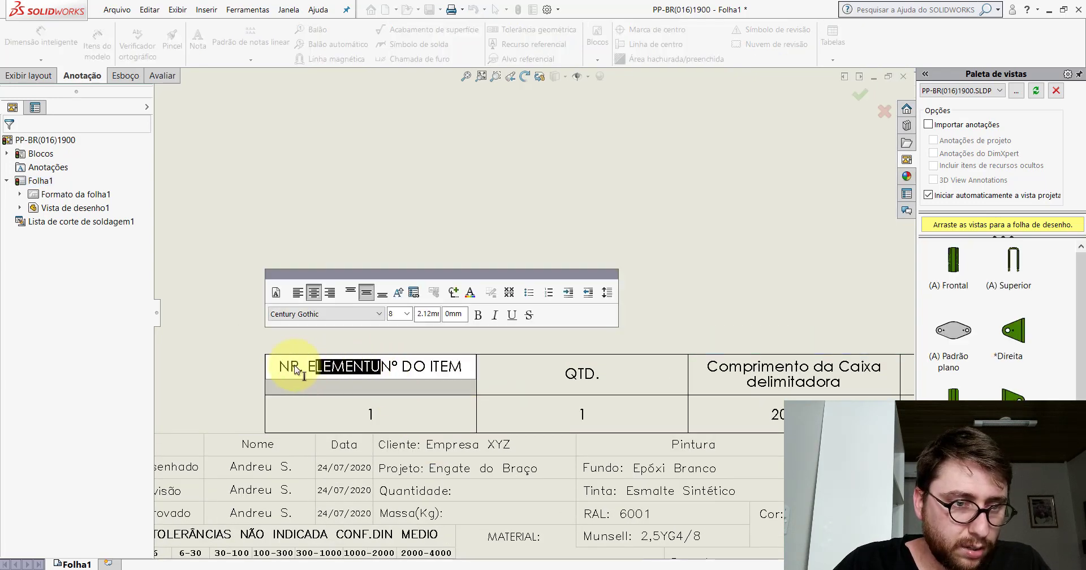
key("Delete")
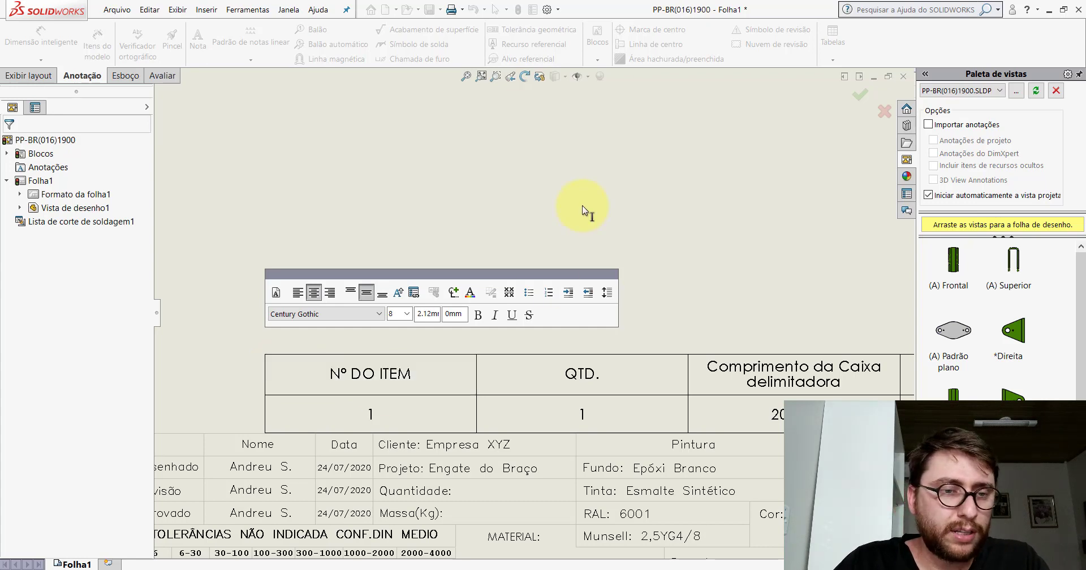
left_click(583, 214)
left_click(395, 254)
Fit the sheet, widen the bounding box length column, and move the cut list table higher
key("f")
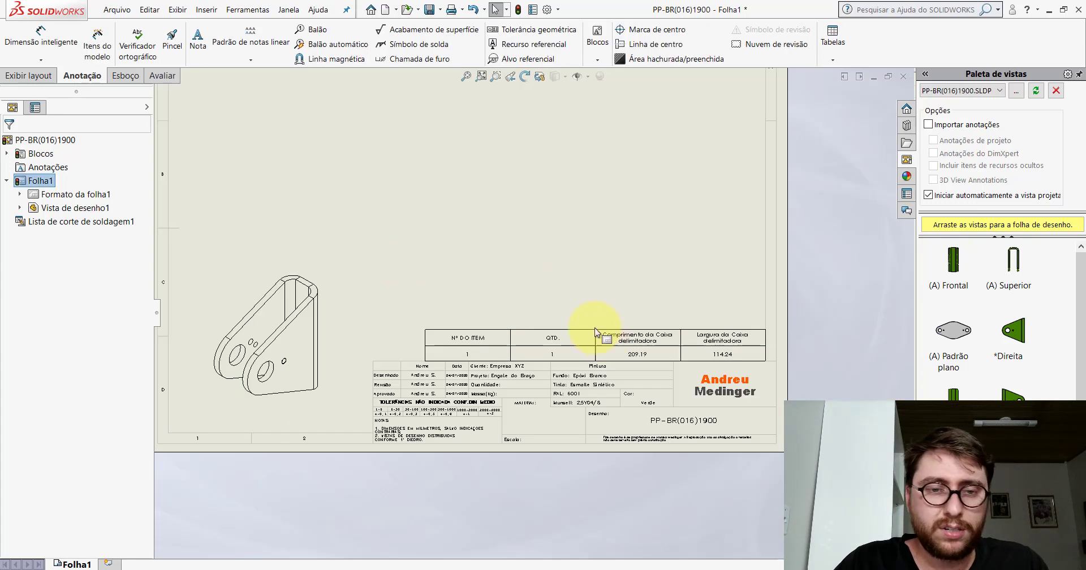
scroll(540, 335, "down", 5)
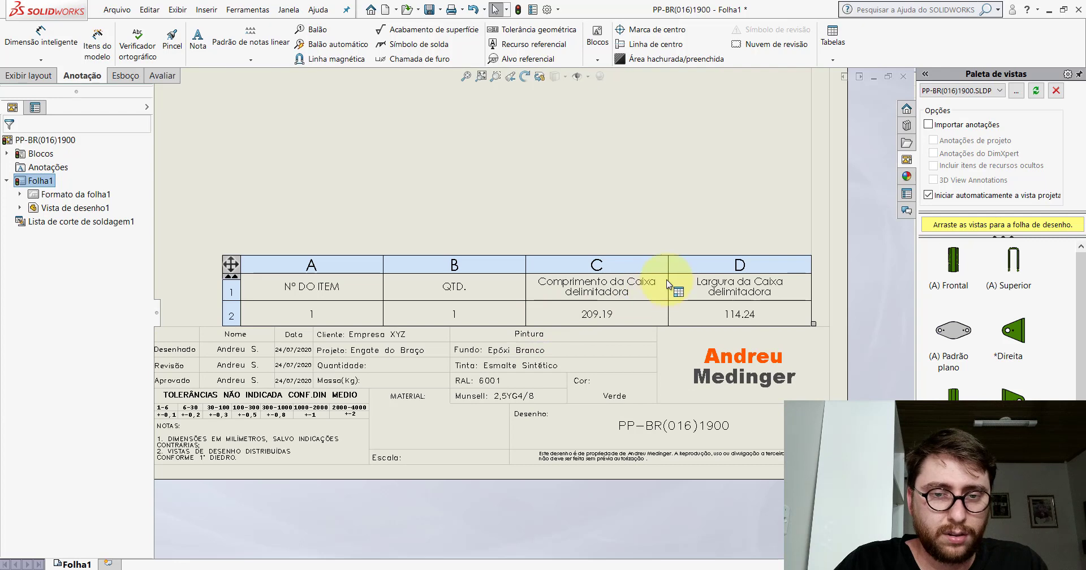
left_click_drag(700, 281, 731, 281)
left_click(490, 284)
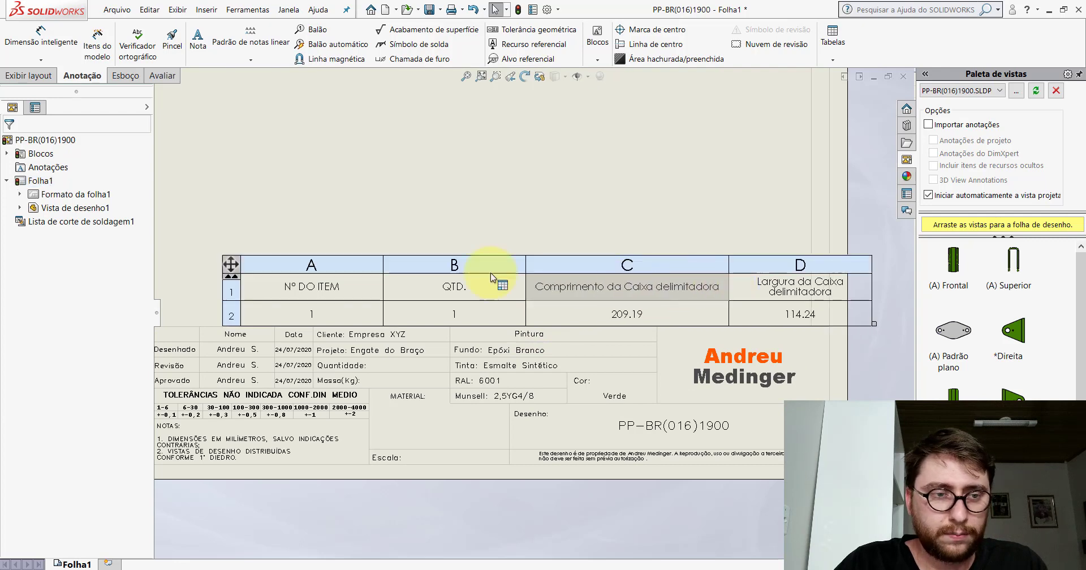
left_click_drag(228, 265, 170, 145)
left_click(596, 293)
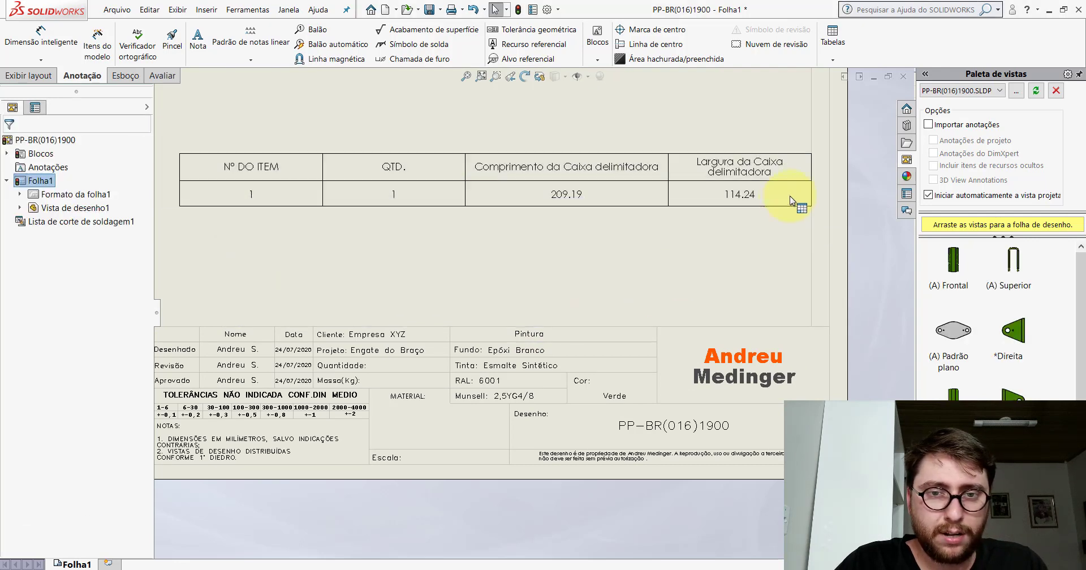
Widen the bounding box width column so its header fits on one line
scroll(791, 187, "down", 3)
left_click_drag(743, 186, 785, 187)
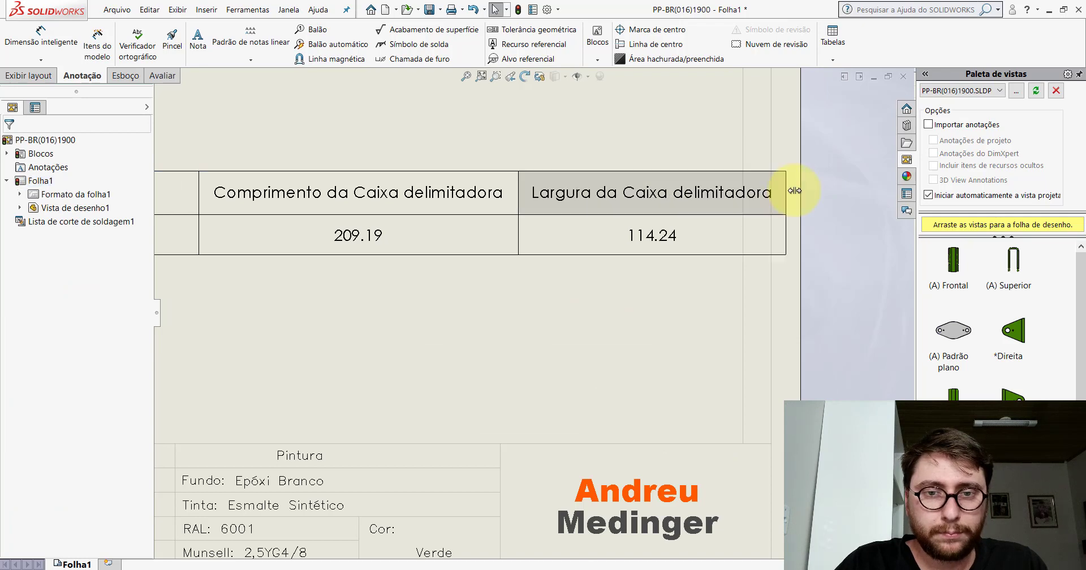
scroll(494, 304, "up", 5)
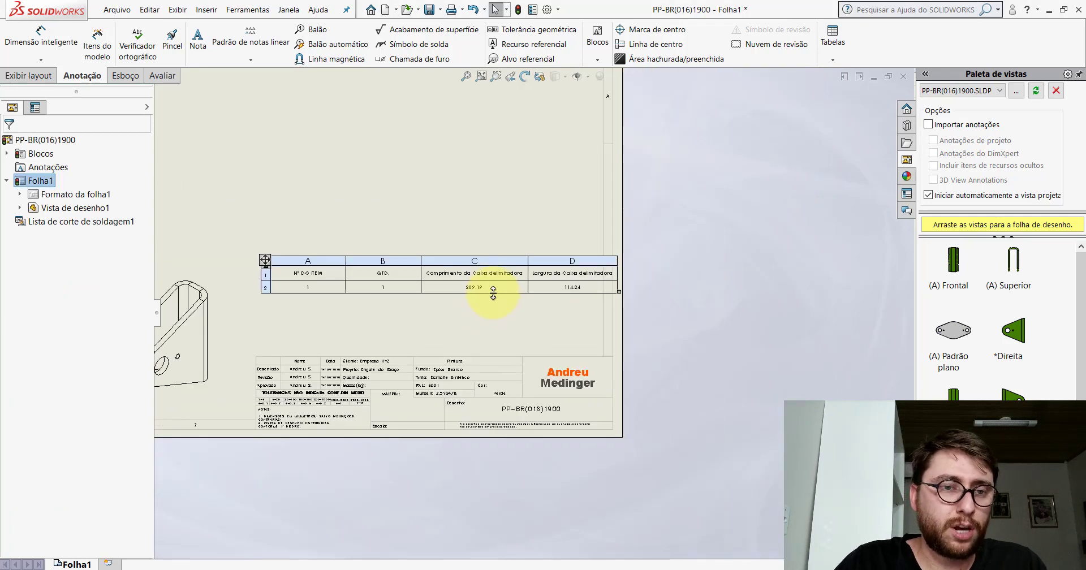
scroll(485, 291, "down", 4)
Check the table's values, including the 209.19 length cell, with no further edits
left_click(461, 277)
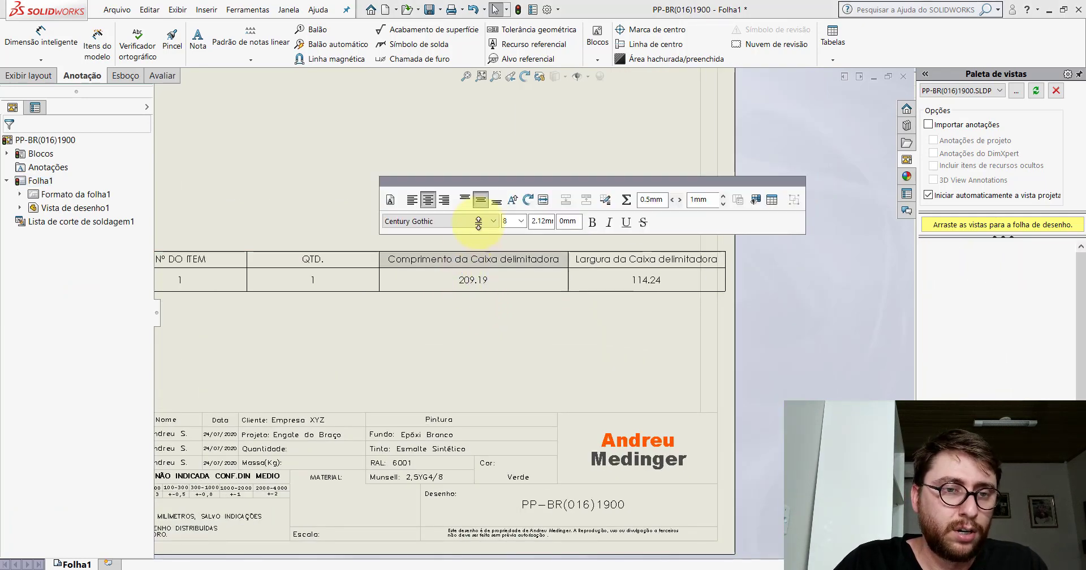
left_click(448, 322)
scroll(467, 316, "up", 2)
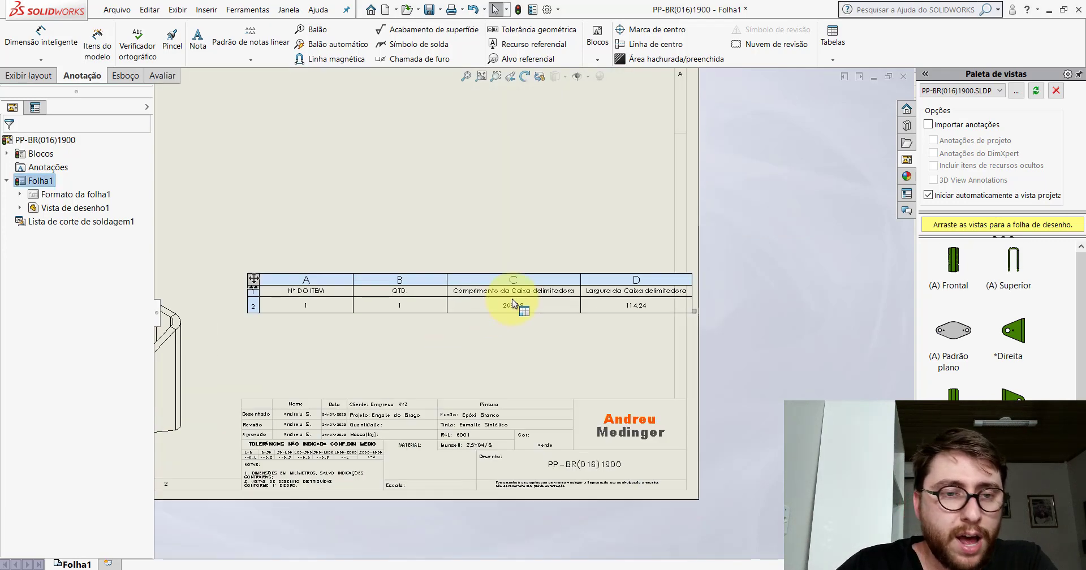
scroll(511, 299, "down", 4)
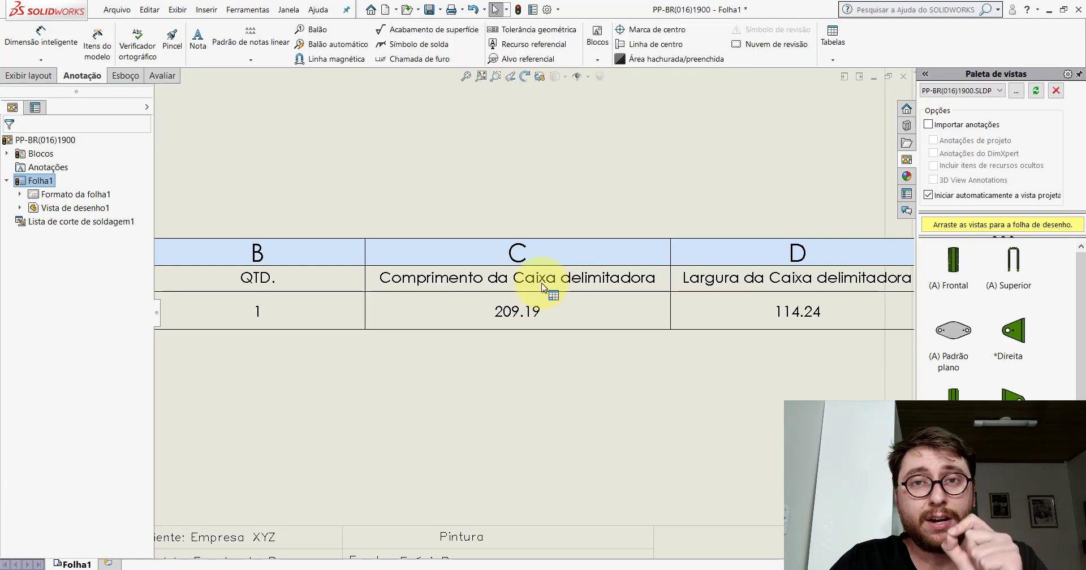
scroll(543, 289, "up", 2)
scroll(565, 333, "down", 2)
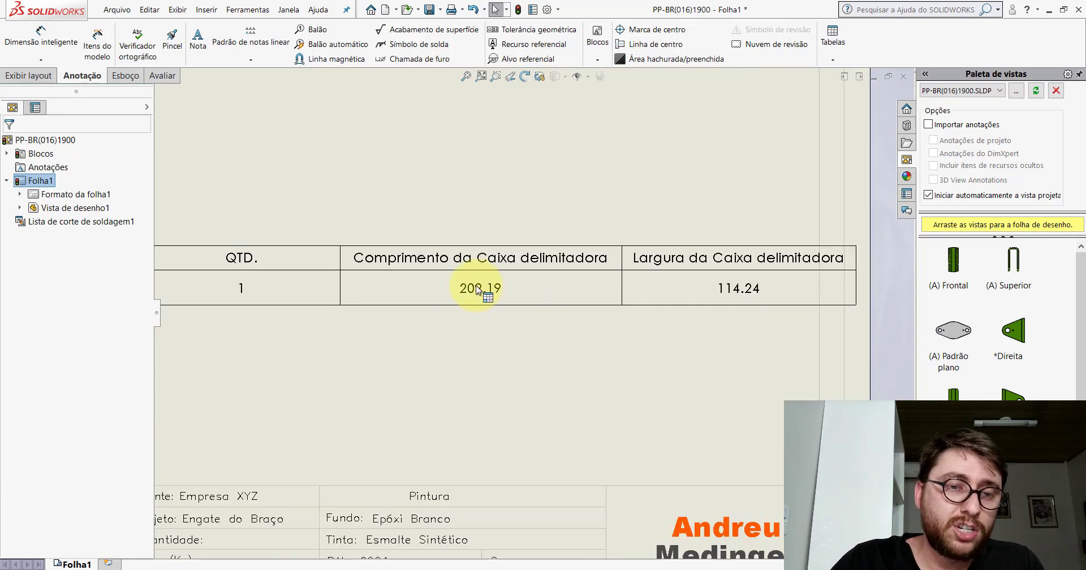
left_click(479, 292)
left_click(606, 351)
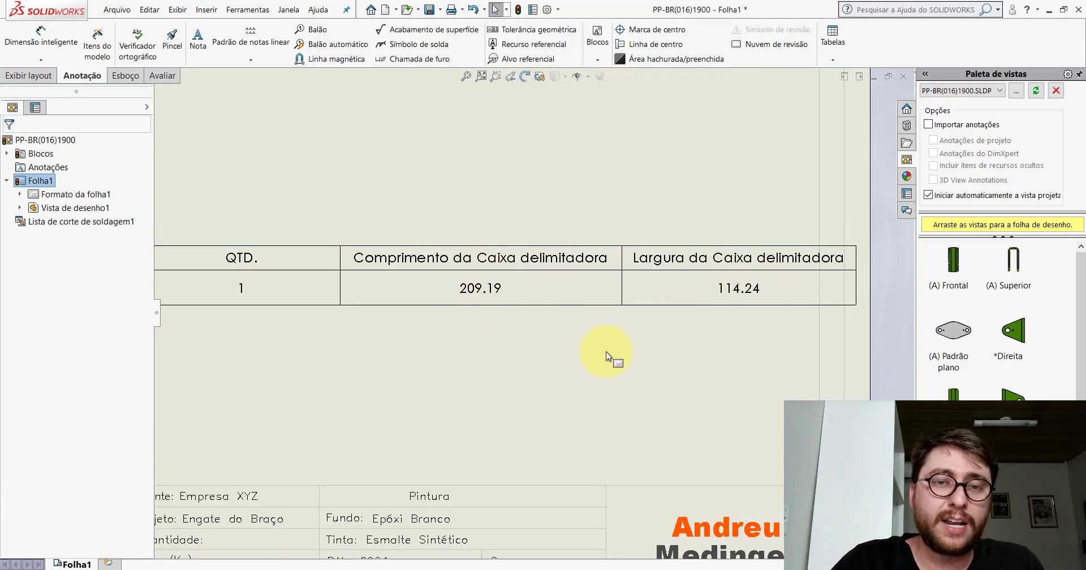
scroll(606, 351, "up", 3)
Move the cut list table down onto the title block so it spans its width
left_click(833, 45)
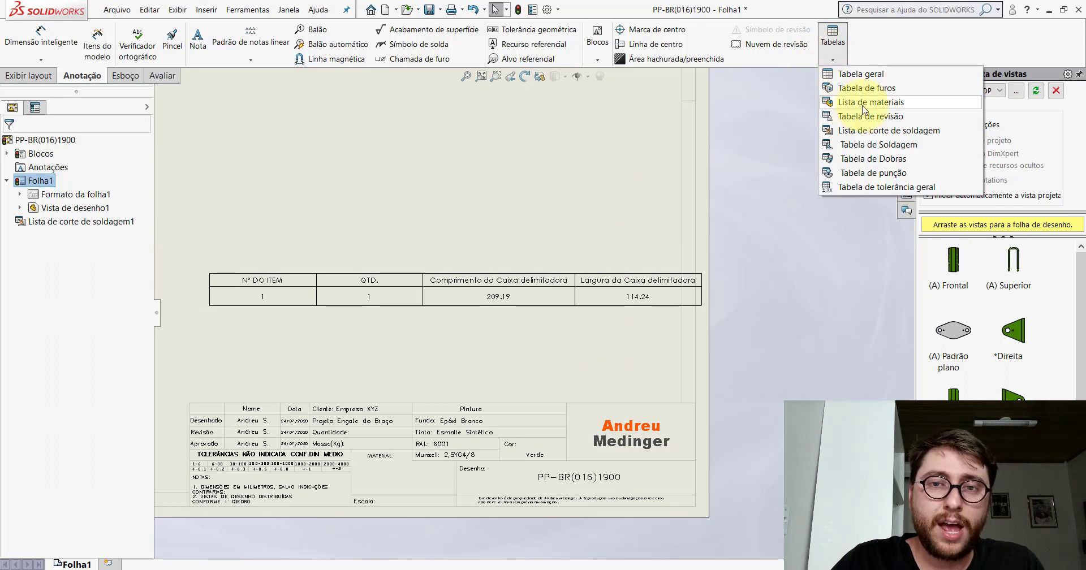
left_click(547, 165)
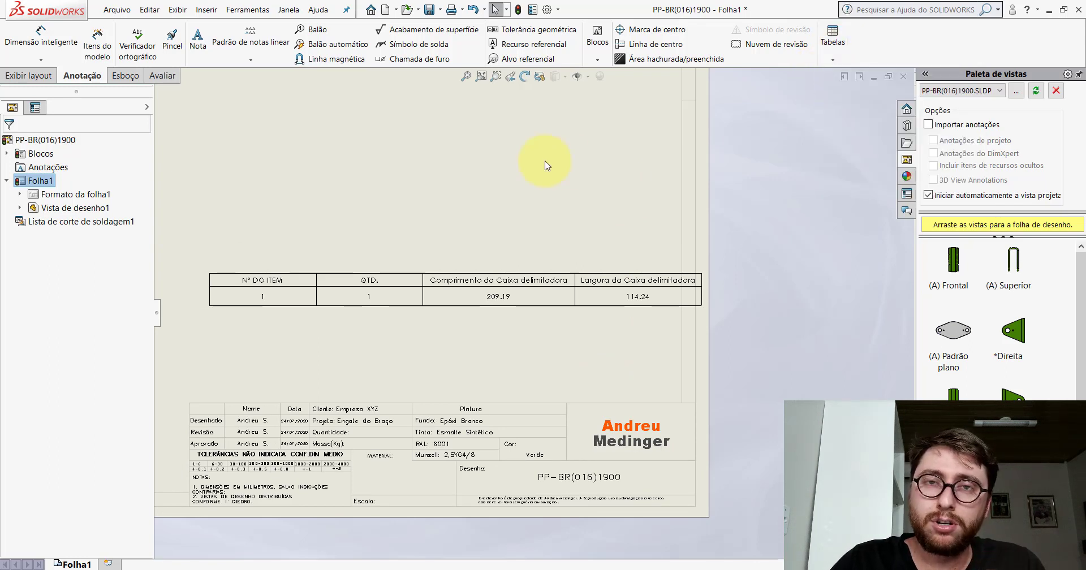
left_click(207, 271)
left_click_drag(198, 263, 182, 351)
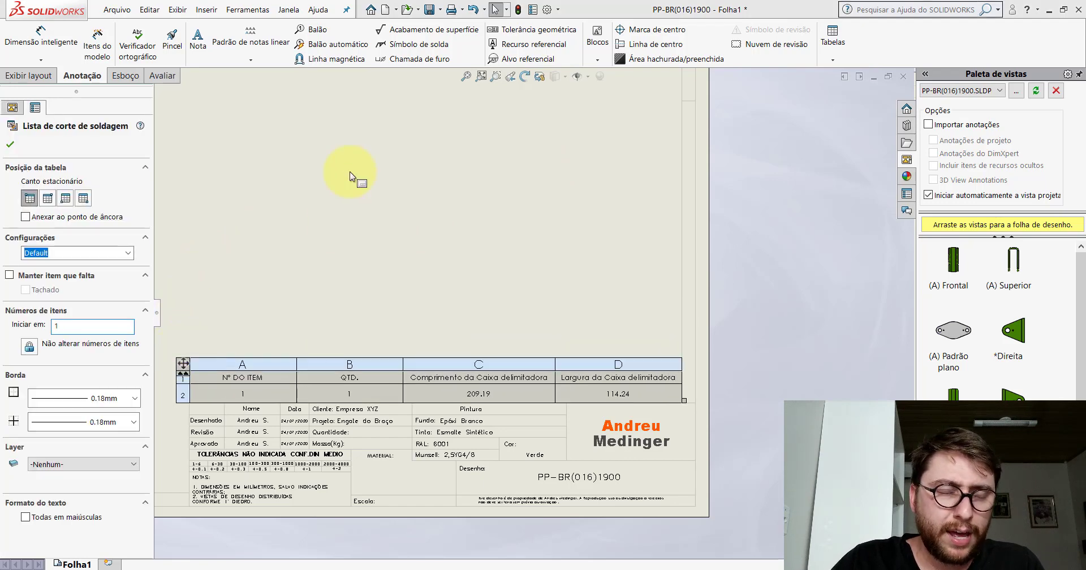
left_click(411, 293)
scroll(412, 293, "up", 2)
scroll(412, 293, "down", 1)
scroll(478, 335, "down", 1)
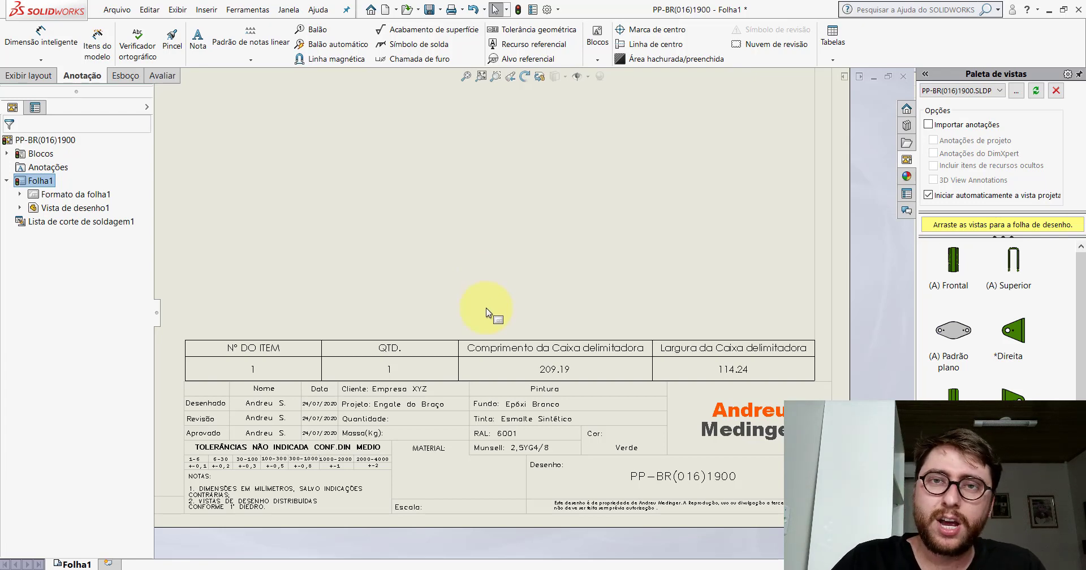
scroll(495, 310, "up", 2)
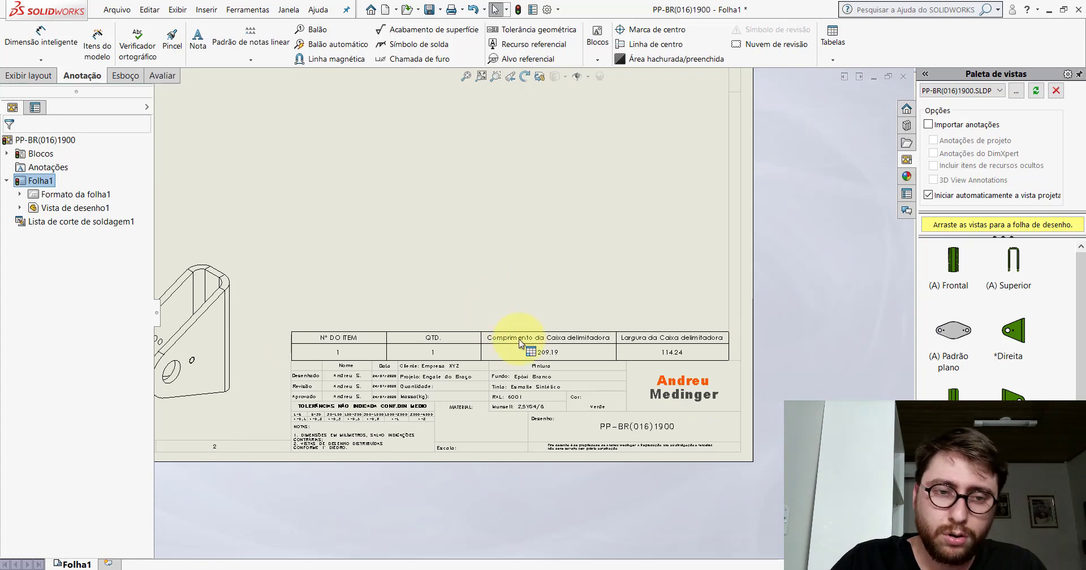
Fit the whole sheet in the window and review the cut list table's placement
left_click(548, 353)
scroll(547, 354, "down", 2)
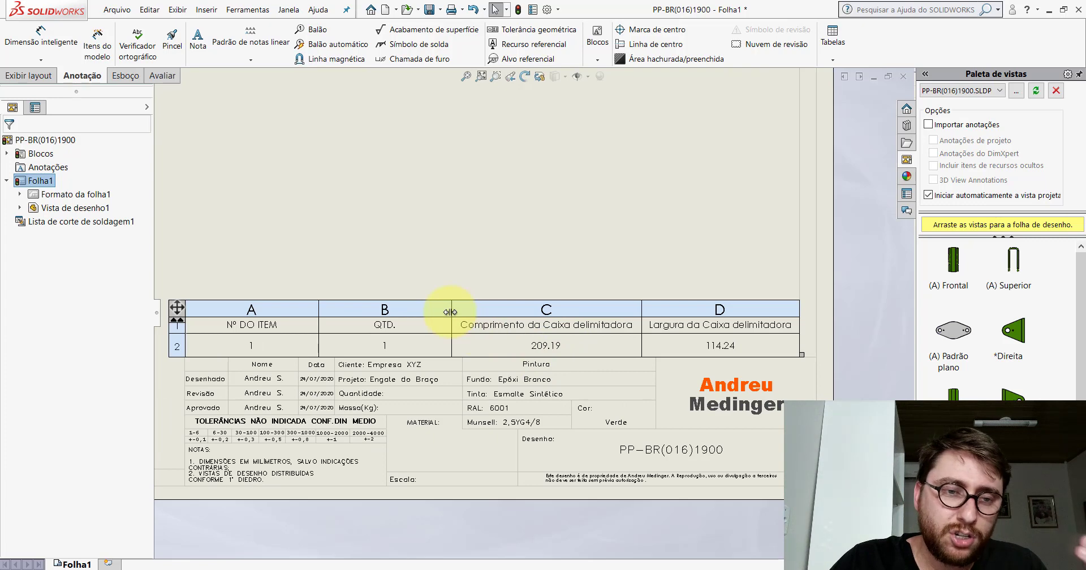
left_click(480, 205)
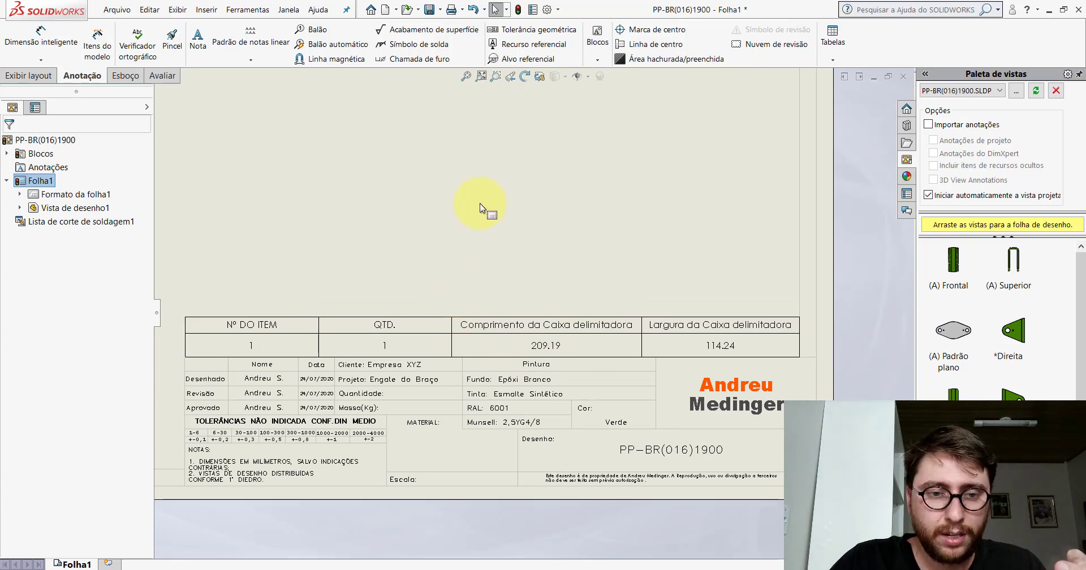
key("f")
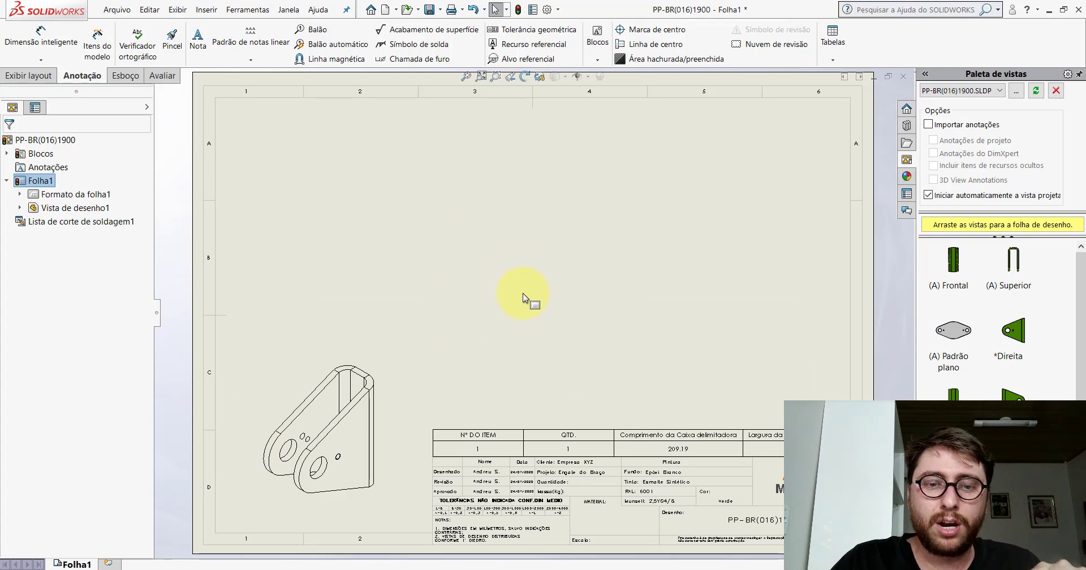
left_click(730, 445)
scroll(635, 427, "down", 3)
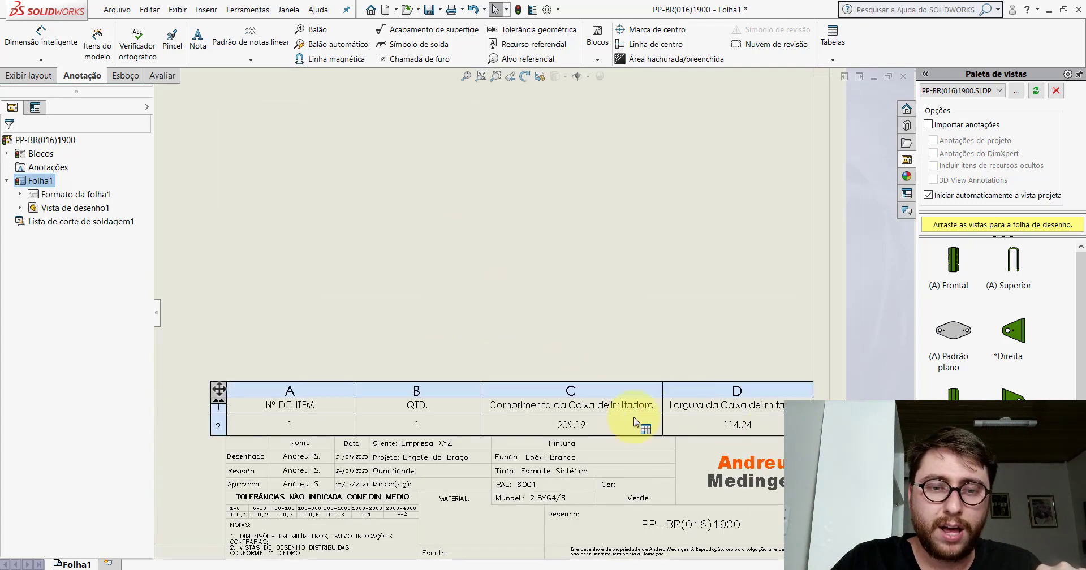
scroll(713, 453, "down", 3)
Narrow the FeatureManager panel to widen the drawing sheet, then minimize SOLIDWORKS
left_click(704, 387)
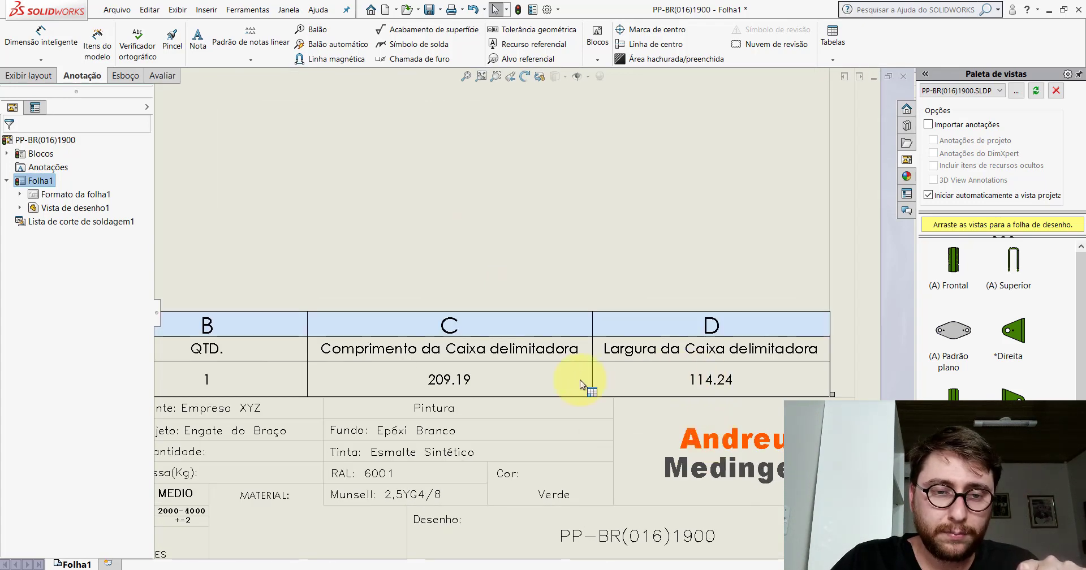
left_click(628, 281)
scroll(629, 280, "up", 3)
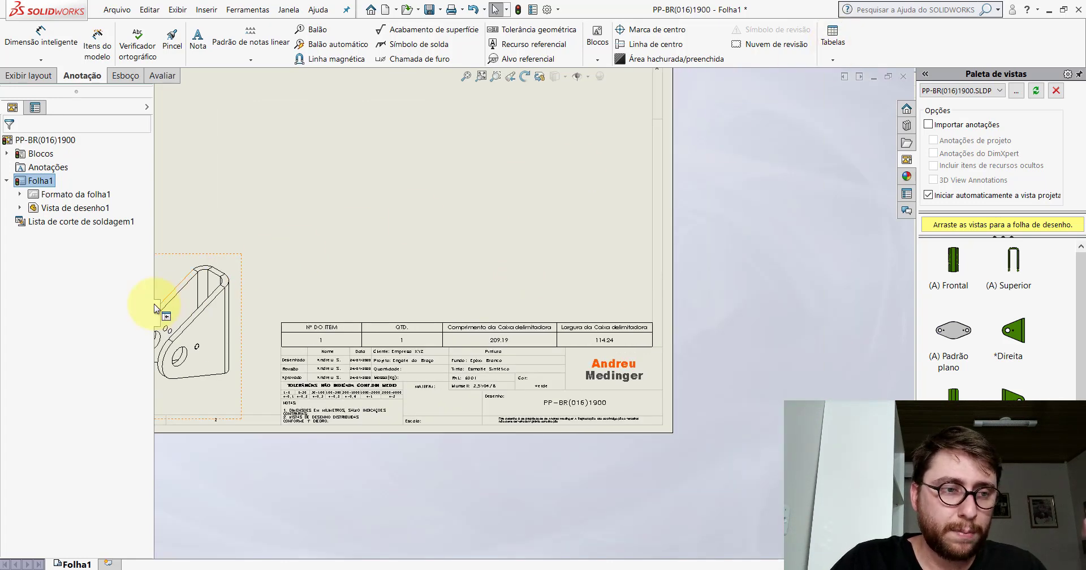
left_click_drag(154, 306, 68, 300)
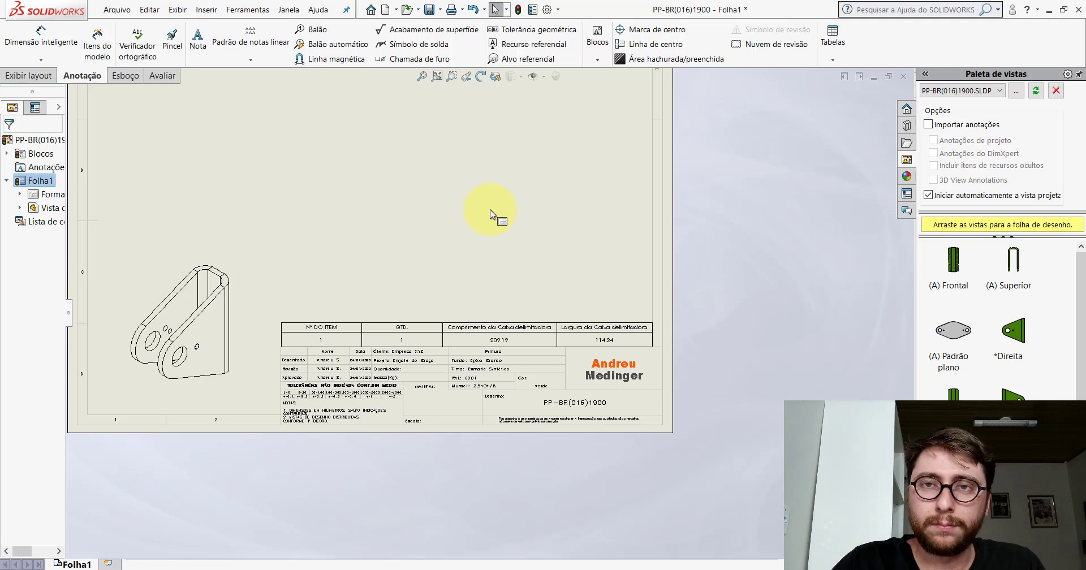
left_click(1052, 10)
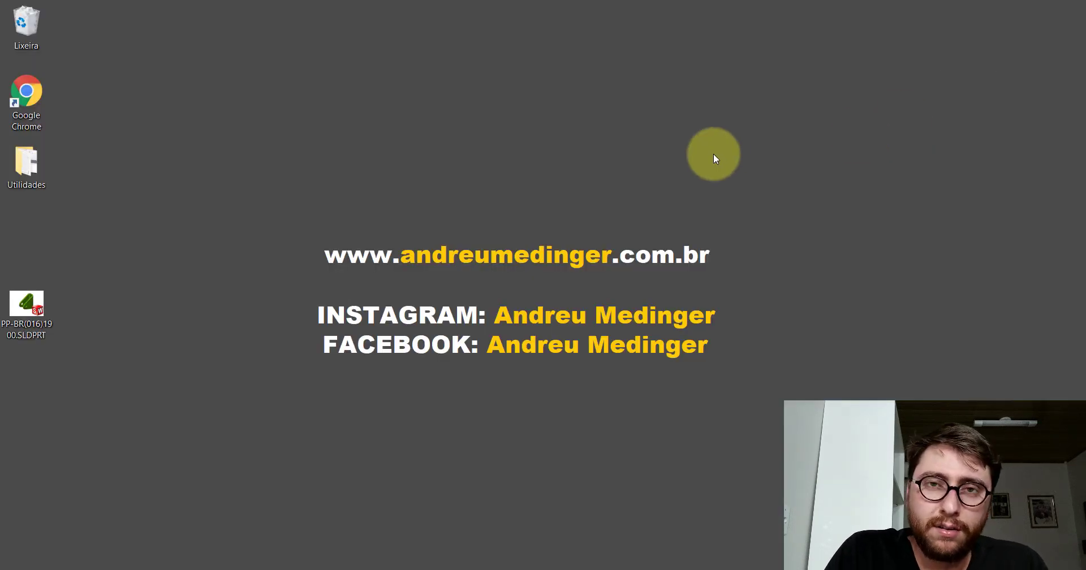